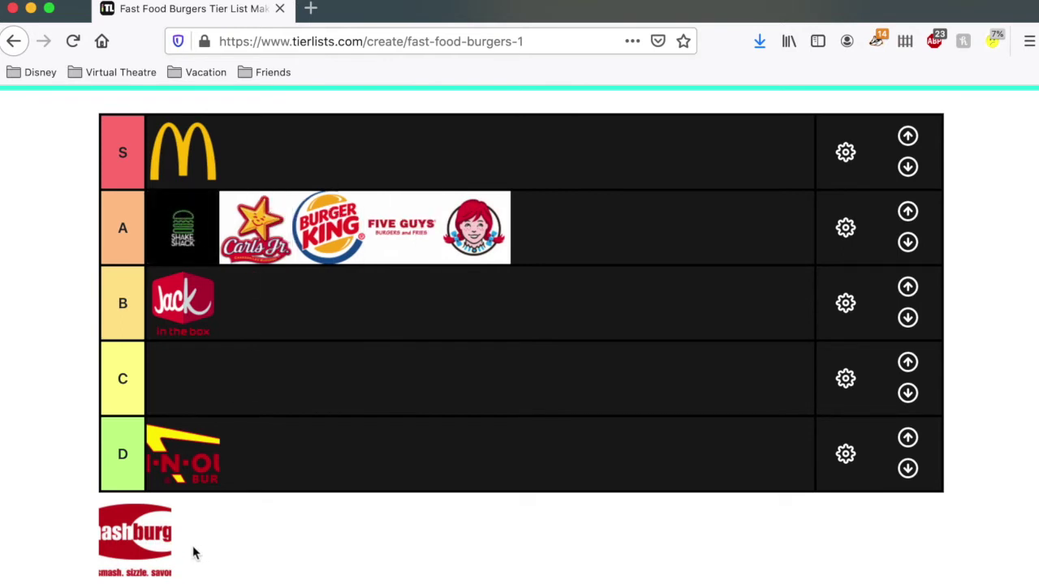
Rank Smashburger in tier B, lower Jack in the Box to tier C, and move Wendy's down to tier B.
{"action": "left_click_drag", "start_coordinate": [158, 552], "coordinate": [478, 241]}
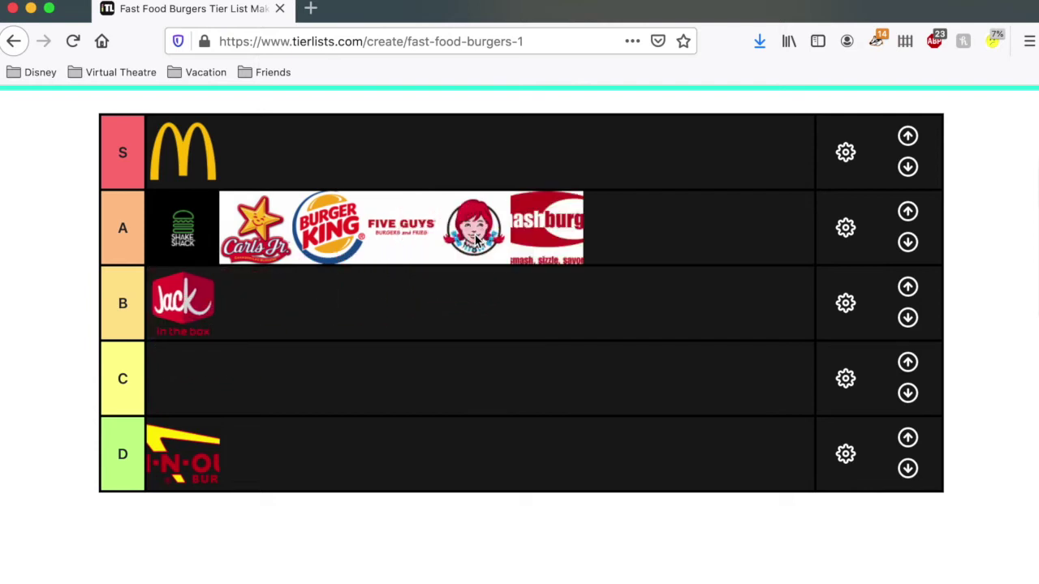
{"action": "left_click_drag", "start_coordinate": [188, 293], "coordinate": [191, 372]}
{"action": "left_click_drag", "start_coordinate": [565, 231], "coordinate": [292, 302]}
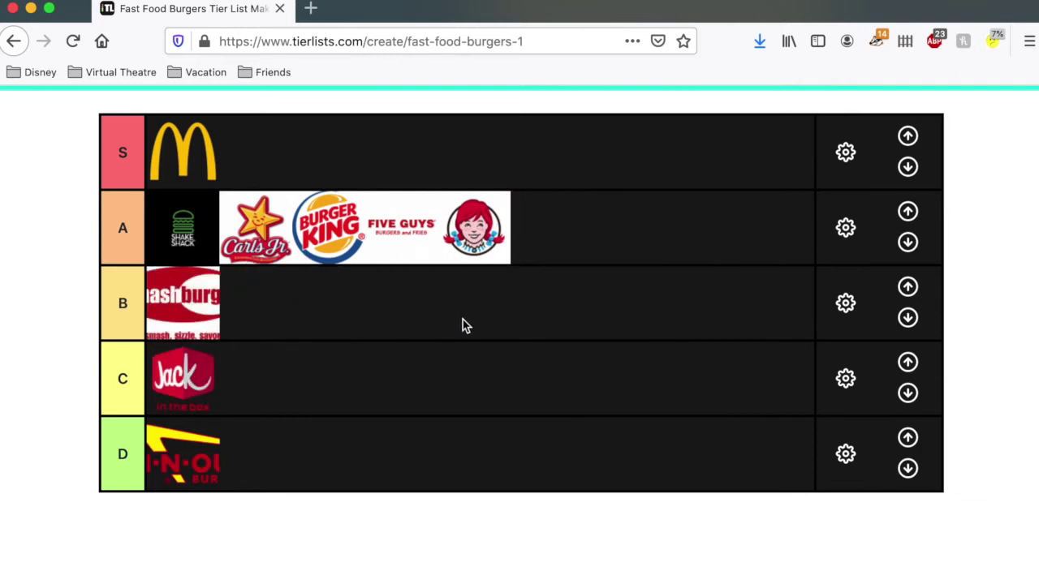
{"action": "left_click_drag", "start_coordinate": [495, 237], "coordinate": [152, 286]}
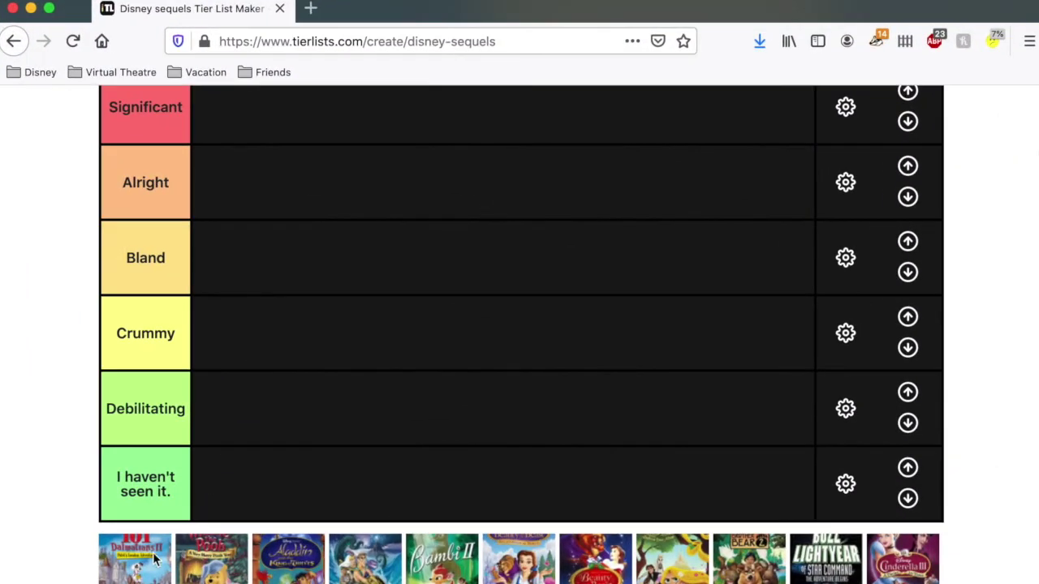
Place 101 Dalmatians II and Aladdin and the King of Thieves in Alright, and the Very Merry Pooh Year poster in I haven't seen it.
{"action": "left_click_drag", "start_coordinate": [154, 558], "coordinate": [254, 158]}
{"action": "scroll", "coordinate": [254, 183], "scroll_direction": "up", "scroll_amount": 1}
{"action": "scroll", "coordinate": [254, 184], "scroll_direction": "down", "scroll_amount": 1}
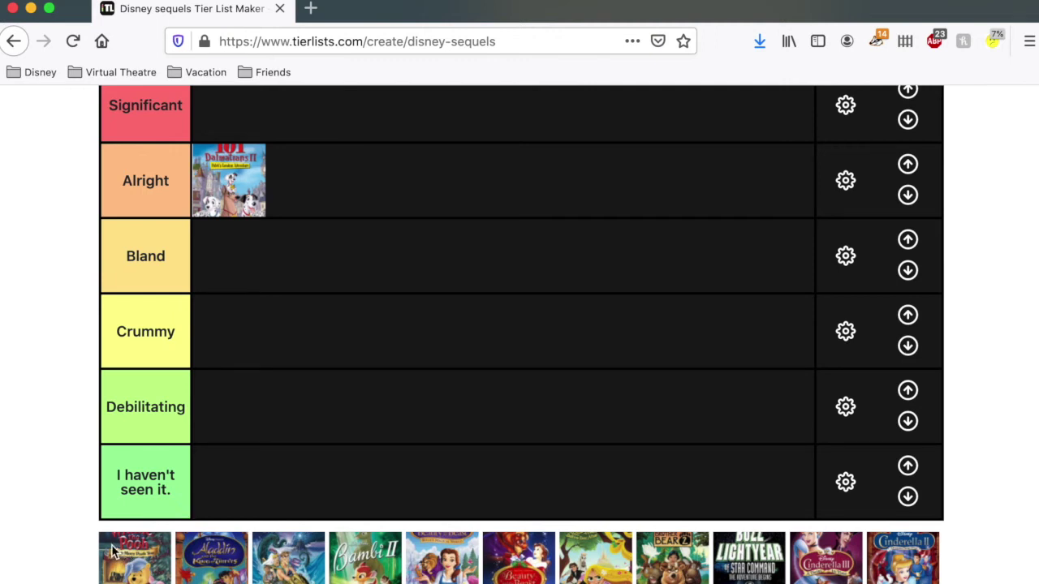
{"action": "left_click_drag", "start_coordinate": [116, 541], "coordinate": [215, 467]}
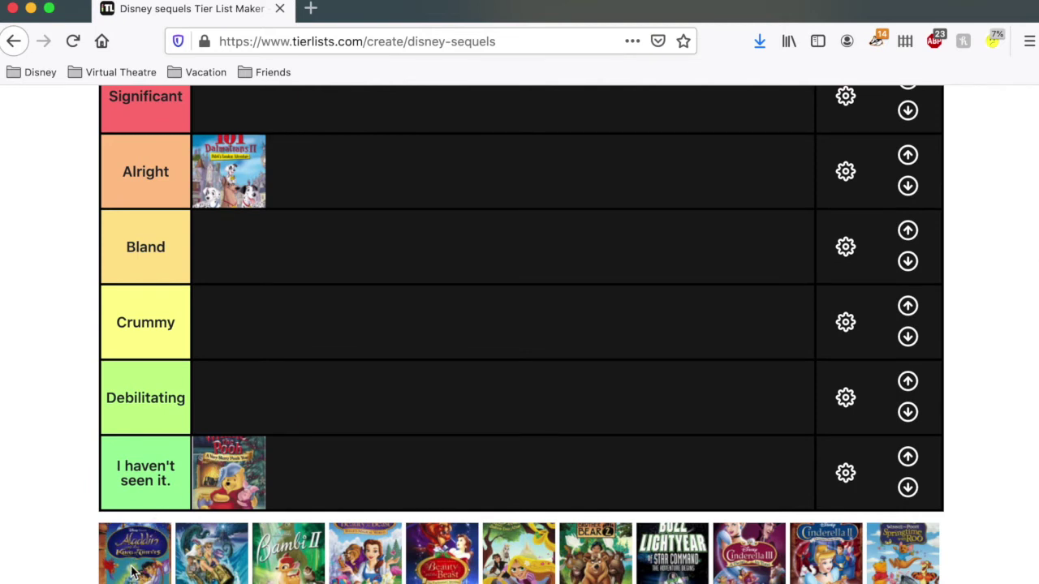
{"action": "left_click_drag", "start_coordinate": [137, 566], "coordinate": [277, 168]}
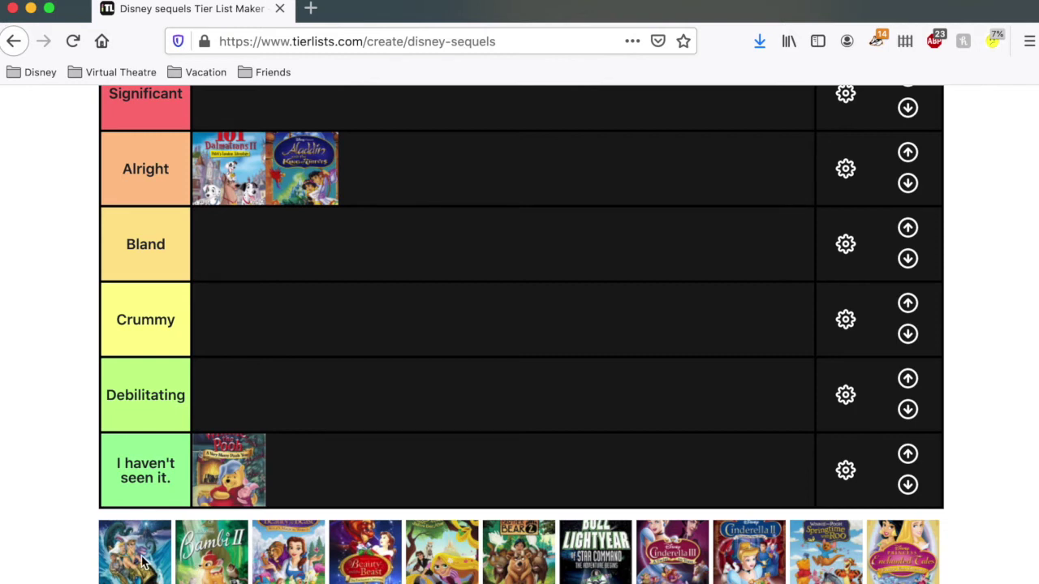
Place the Atlantis sequel and both Beauty and the Beast sequels in the Debilitating tier, and Bambi II in Bland.
{"action": "left_click_drag", "start_coordinate": [145, 560], "coordinate": [253, 369]}
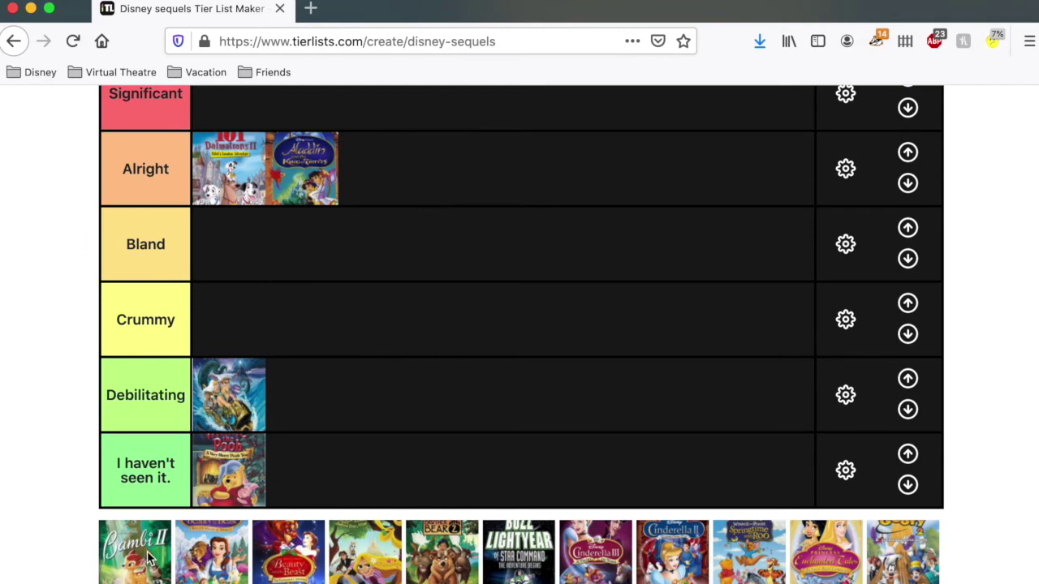
{"action": "left_click_drag", "start_coordinate": [148, 558], "coordinate": [250, 263]}
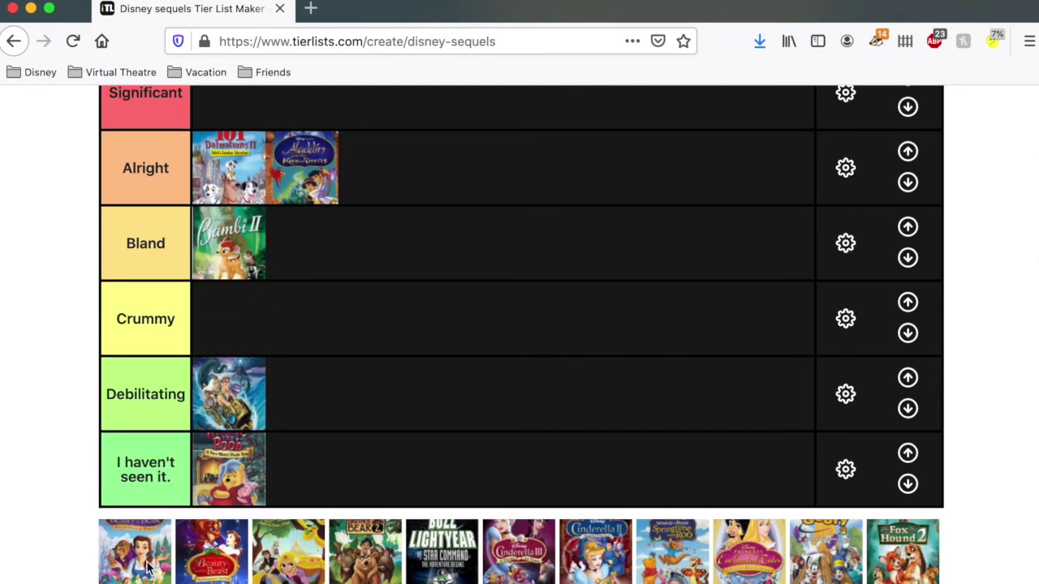
{"action": "left_click_drag", "start_coordinate": [149, 568], "coordinate": [290, 391]}
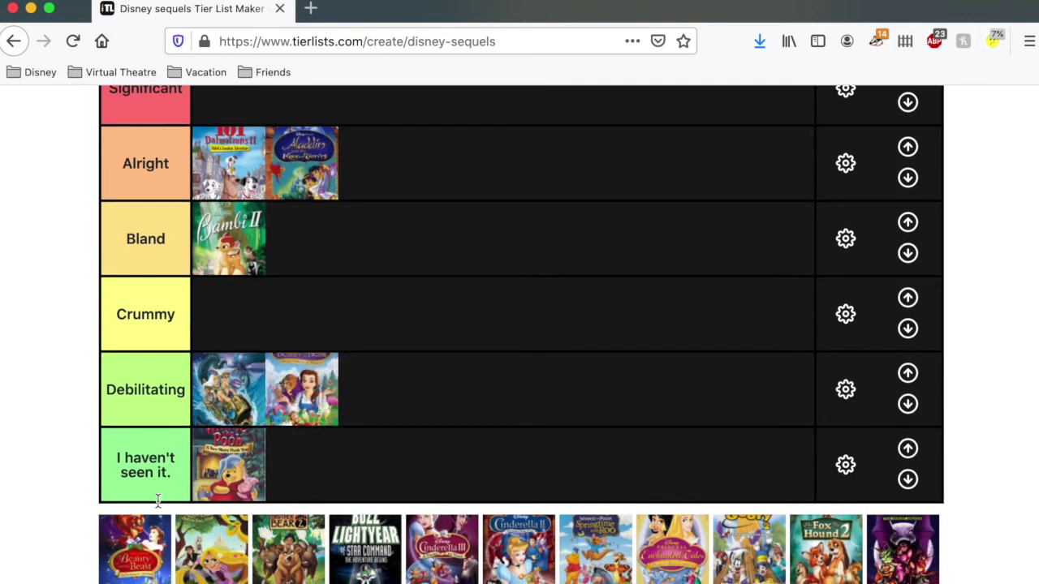
{"action": "right_click", "coordinate": [139, 559]}
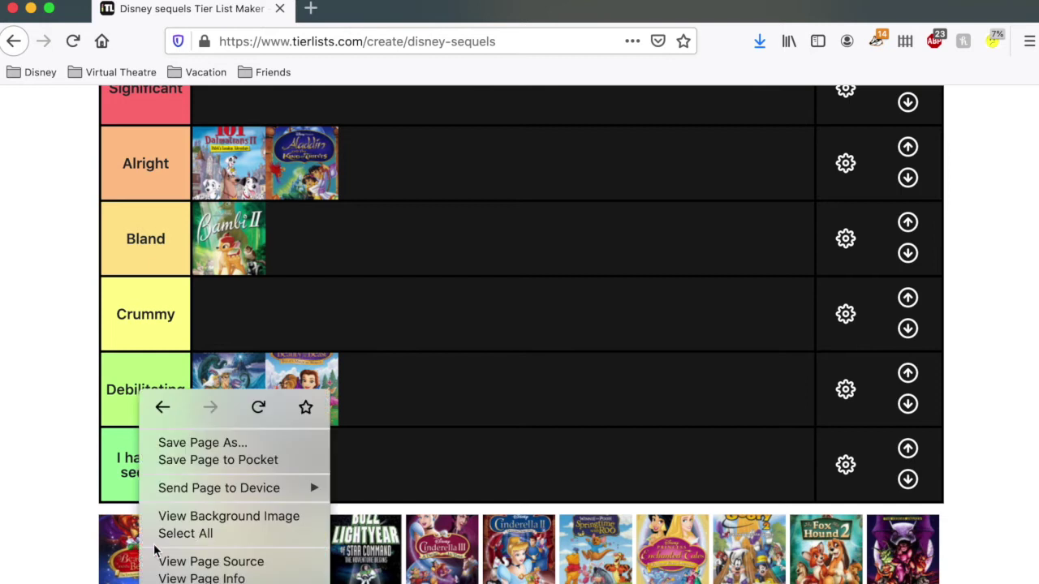
{"action": "left_click", "coordinate": [89, 548]}
{"action": "left_click_drag", "start_coordinate": [129, 546], "coordinate": [300, 390]}
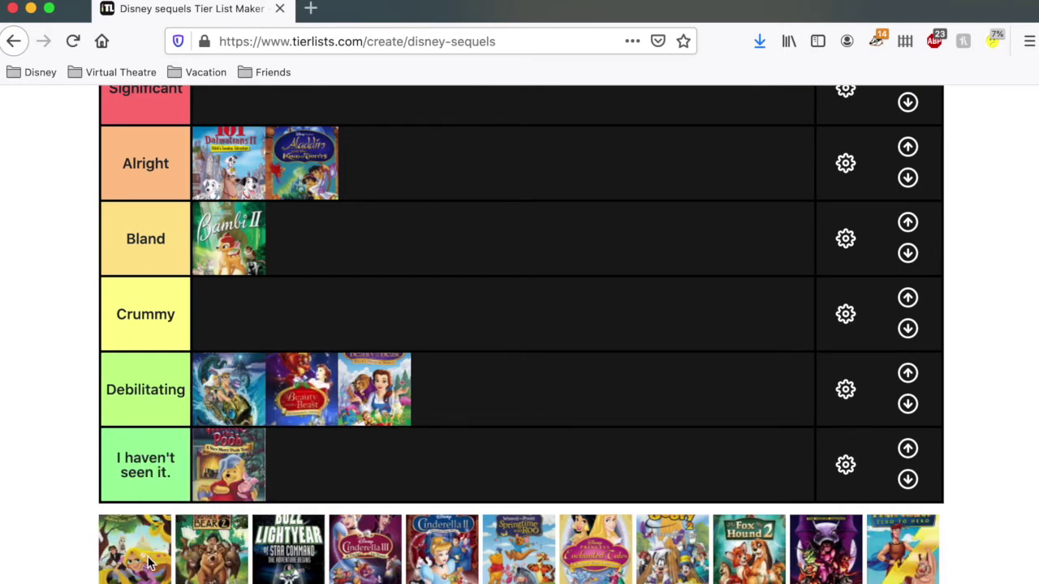
Rank the Tangled poster first in Alright, Buzz Lightyear of Star Command just before Aladdin, and Brother Bear 2 last in Bland.
{"action": "left_click_drag", "start_coordinate": [149, 561], "coordinate": [232, 159]}
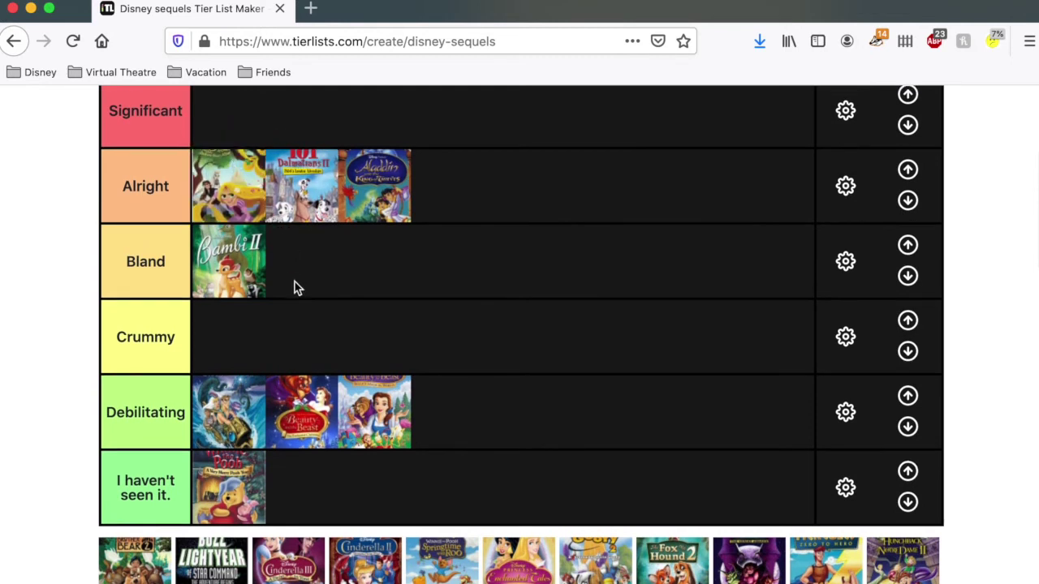
{"action": "scroll", "coordinate": [293, 287], "scroll_direction": "down", "scroll_amount": 2}
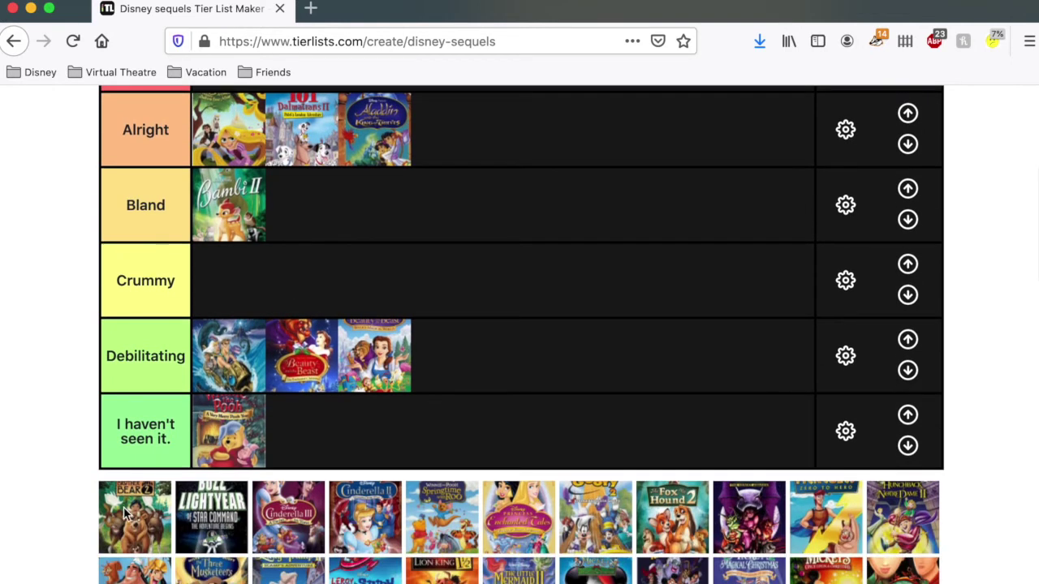
{"action": "left_click_drag", "start_coordinate": [126, 511], "coordinate": [301, 215]}
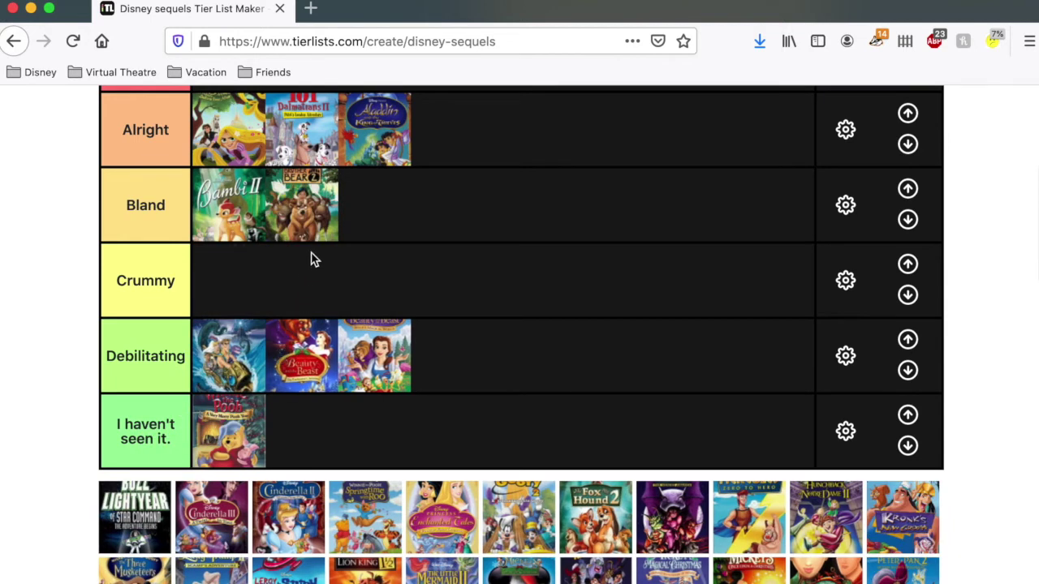
{"action": "left_click_drag", "start_coordinate": [132, 508], "coordinate": [380, 167]}
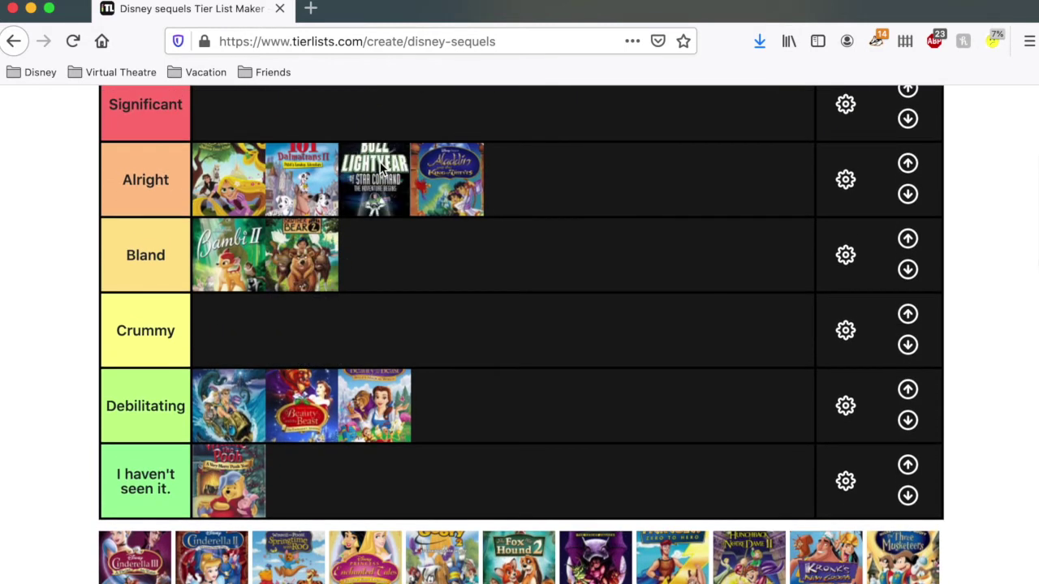
{"action": "scroll", "coordinate": [400, 408], "scroll_direction": "up", "scroll_amount": 2}
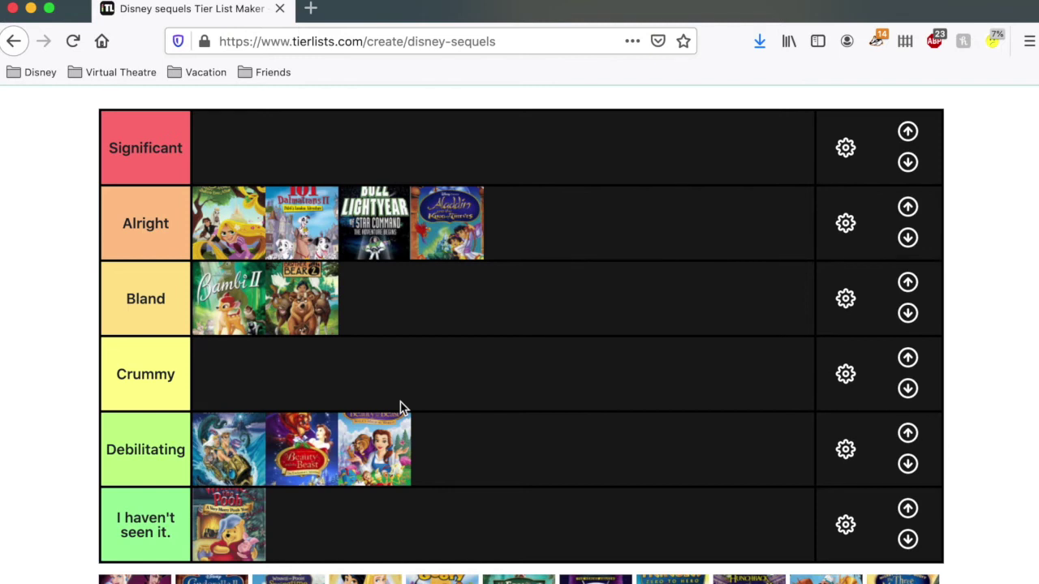
Place Cinderella III in the Significant tier and Cinderella II at the front of the Bland tier.
{"action": "scroll", "coordinate": [400, 408], "scroll_direction": "down", "scroll_amount": 3}
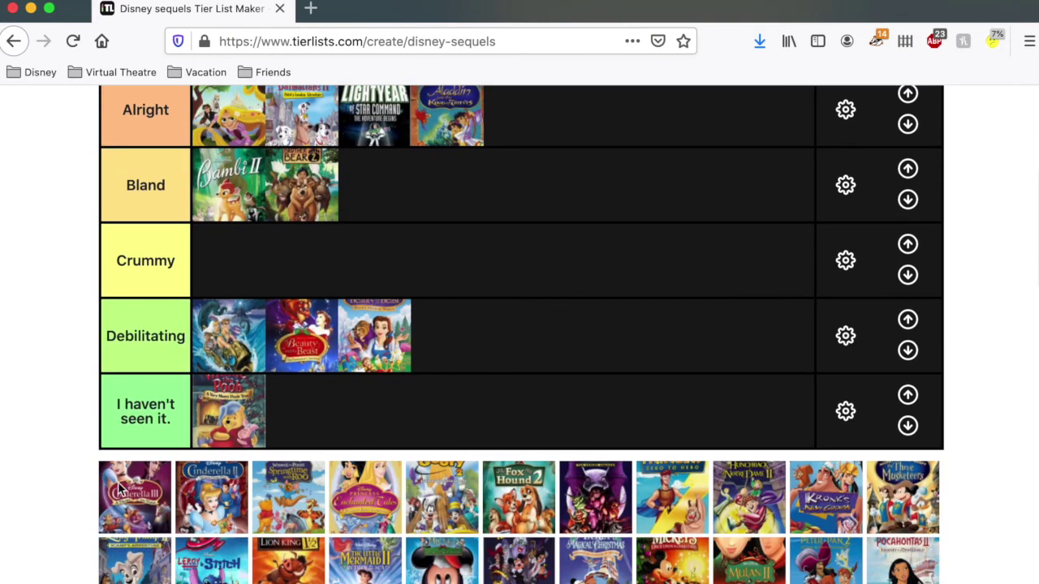
{"action": "left_click_drag", "start_coordinate": [119, 495], "coordinate": [231, 122]}
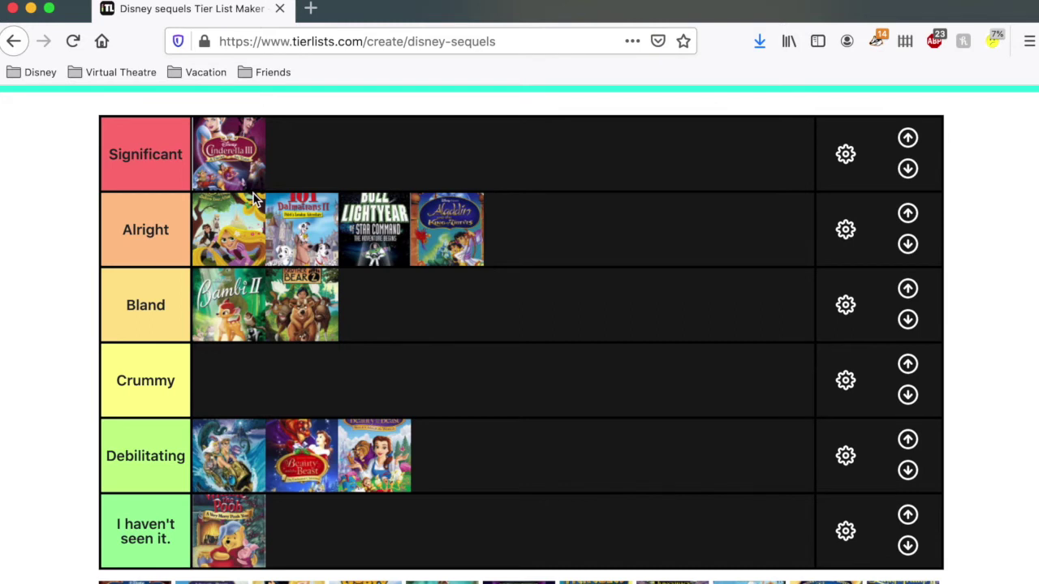
{"action": "scroll", "coordinate": [254, 200], "scroll_direction": "down", "scroll_amount": 1}
{"action": "left_click_drag", "start_coordinate": [138, 561], "coordinate": [233, 244]}
{"action": "scroll", "coordinate": [284, 395], "scroll_direction": "up", "scroll_amount": 1}
{"action": "scroll", "coordinate": [283, 397], "scroll_direction": "down", "scroll_amount": 1}
{"action": "scroll", "coordinate": [283, 397], "scroll_direction": "down", "scroll_amount": 1}
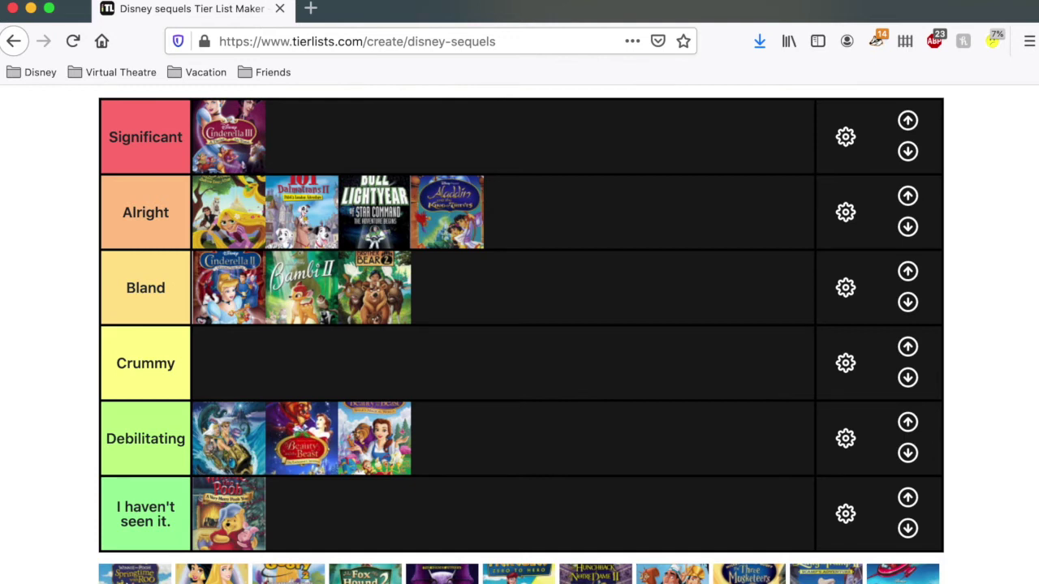
Place Springtime with Roo in the I haven't seen it tier and Princess Enchanted Tales at the end of Alright.
{"action": "left_click_drag", "start_coordinate": [128, 580], "coordinate": [320, 470]}
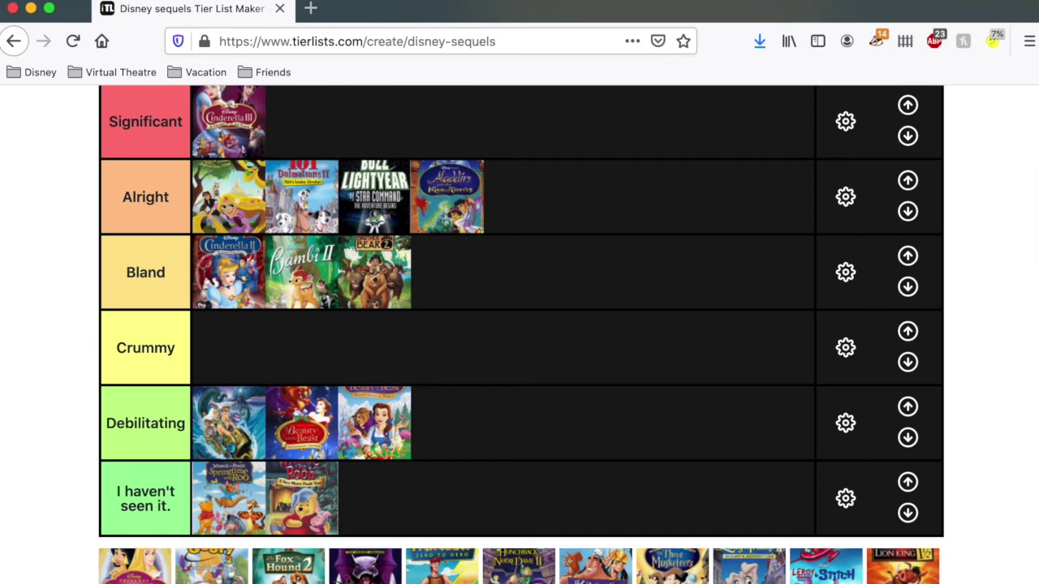
{"action": "scroll", "coordinate": [227, 568], "scroll_direction": "down", "scroll_amount": 1}
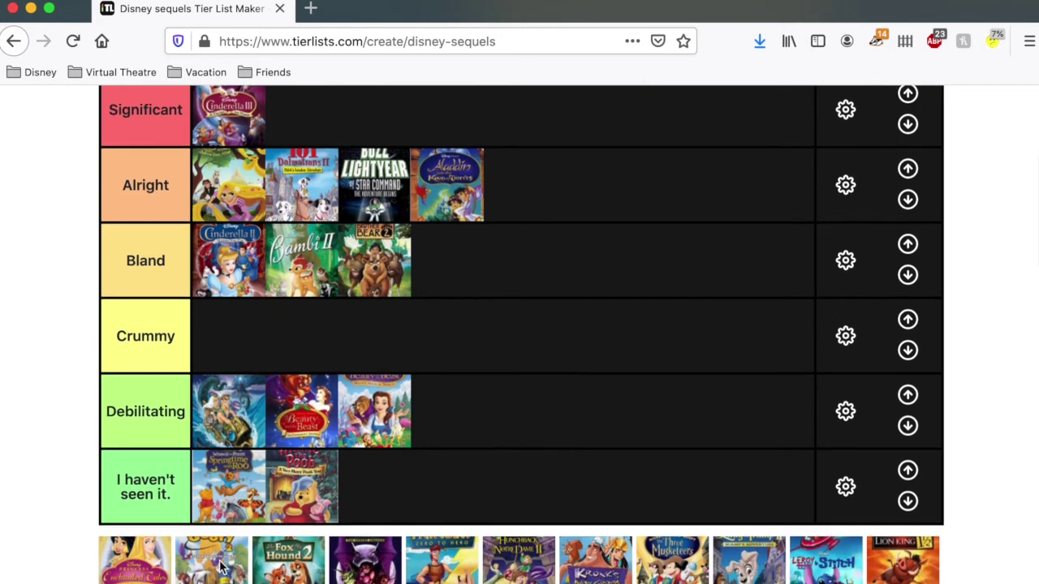
{"action": "left_click_drag", "start_coordinate": [134, 538], "coordinate": [559, 221]}
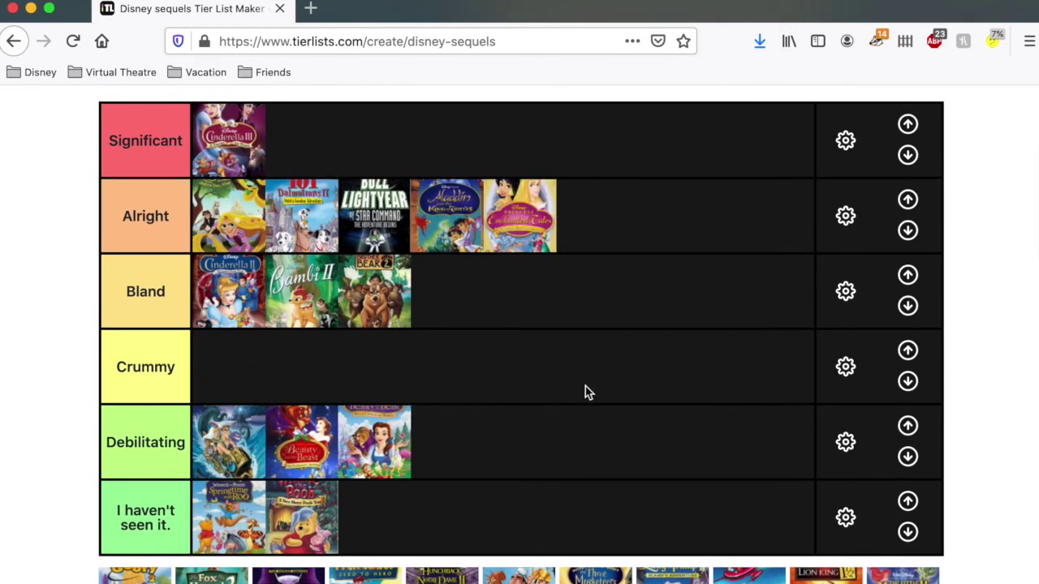
Place the Goofy movie in the Significant tier and The Fox and the Hound 2 right after Cinderella II in Bland.
{"action": "scroll", "coordinate": [585, 392], "scroll_direction": "down", "scroll_amount": 3}
{"action": "left_click_drag", "start_coordinate": [163, 511], "coordinate": [203, 158]}
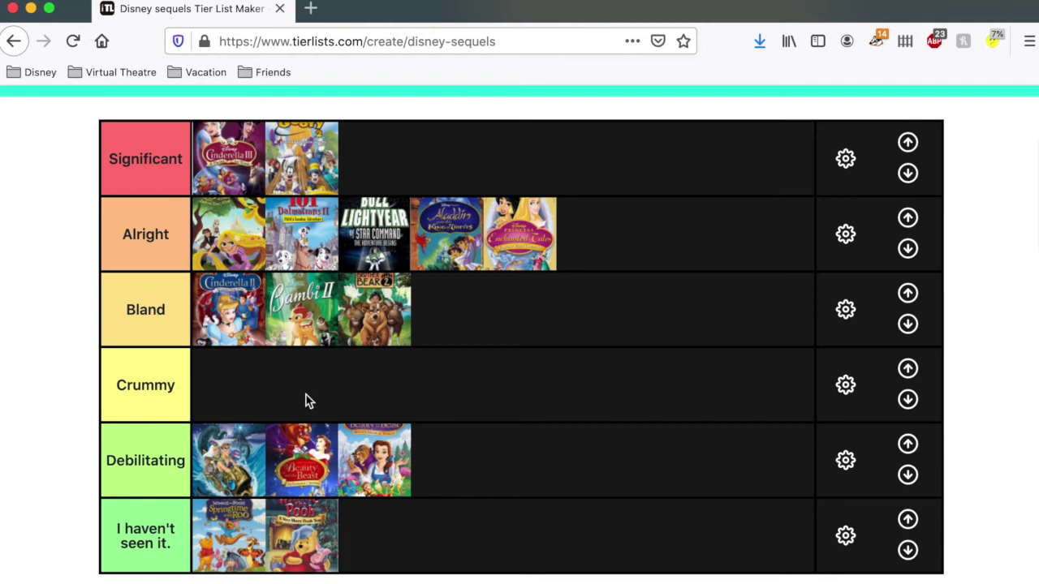
{"action": "scroll", "coordinate": [305, 401], "scroll_direction": "down", "scroll_amount": 3}
{"action": "left_click_drag", "start_coordinate": [126, 497], "coordinate": [326, 162]}
Place the dark purple gargoyle poster and Hercules Zero to Hero in I haven't seen it, and The Hunchback of Notre Dame II in Debilitating.
{"action": "scroll", "coordinate": [368, 373], "scroll_direction": "down", "scroll_amount": 1}
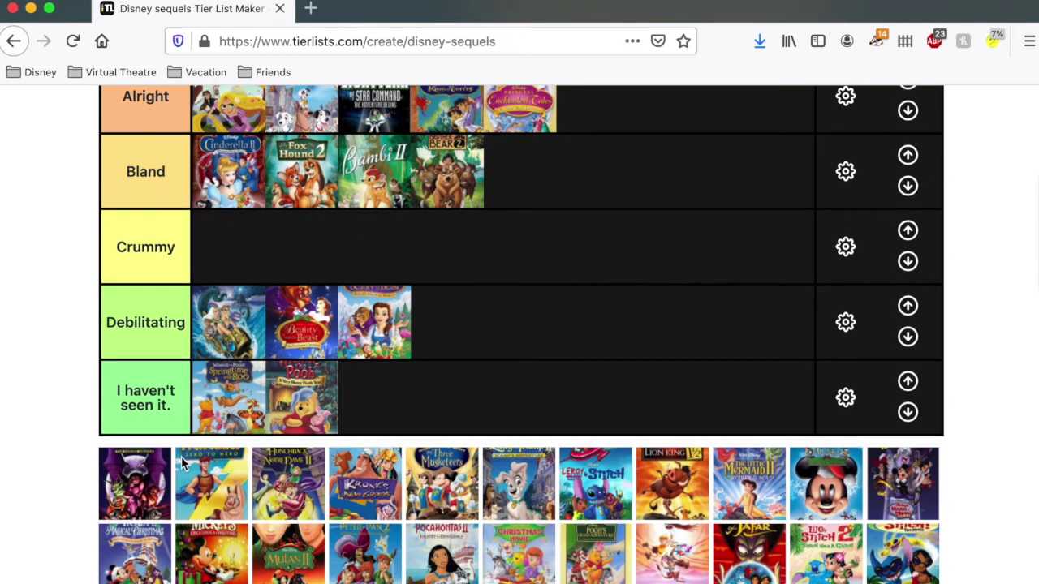
{"action": "left_click_drag", "start_coordinate": [140, 487], "coordinate": [377, 414]}
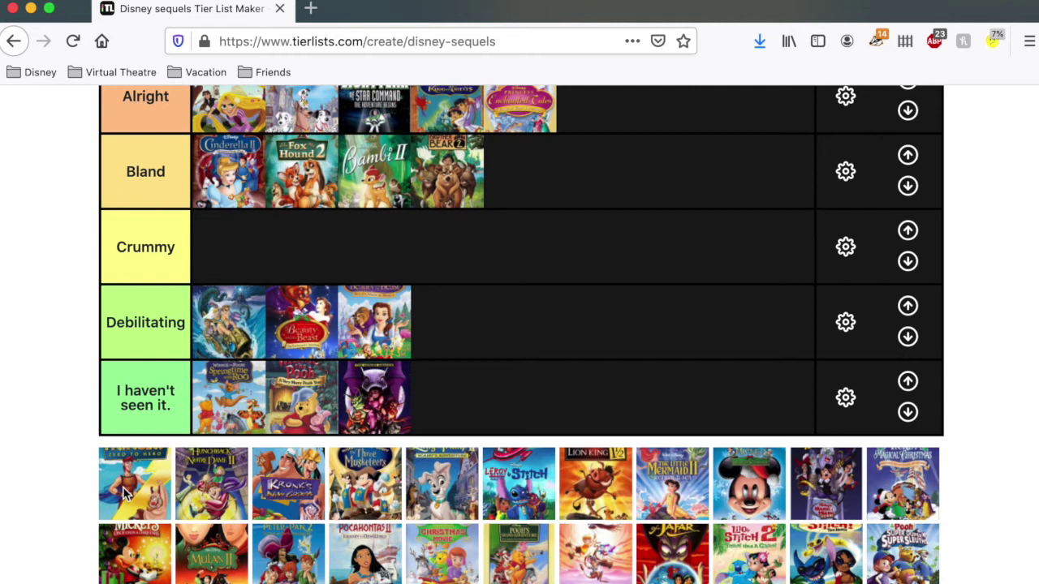
{"action": "left_click_drag", "start_coordinate": [123, 493], "coordinate": [307, 407]}
{"action": "scroll", "coordinate": [308, 407], "scroll_direction": "up", "scroll_amount": 1}
{"action": "scroll", "coordinate": [308, 407], "scroll_direction": "up", "scroll_amount": 1}
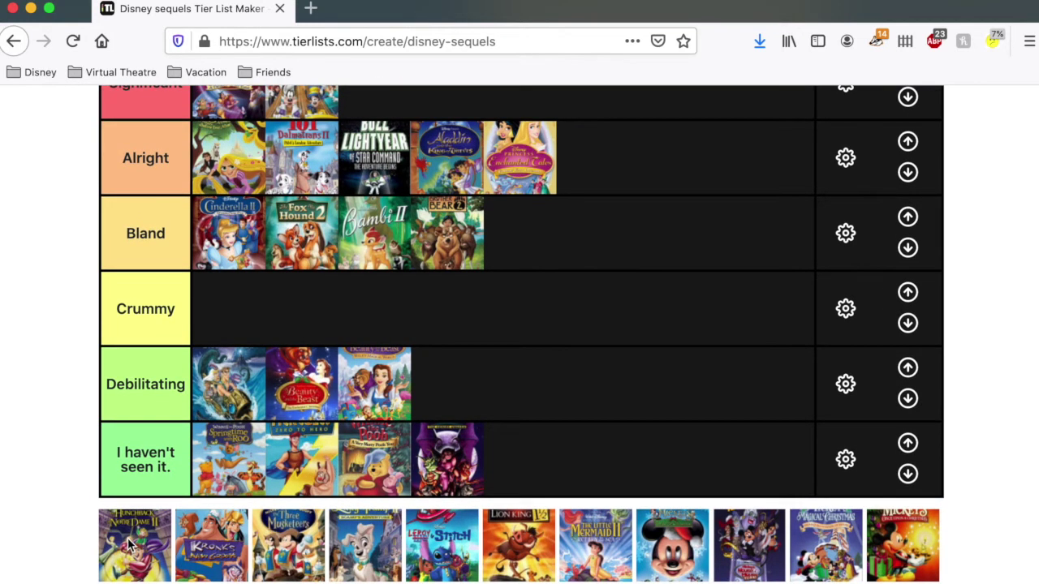
{"action": "left_click_drag", "start_coordinate": [130, 545], "coordinate": [344, 388]}
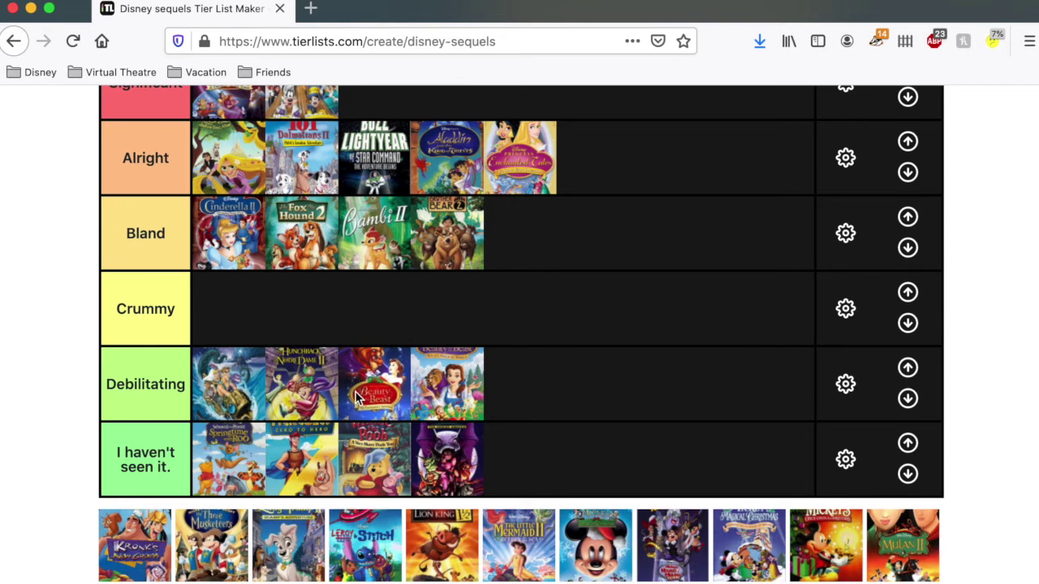
Rank The Three Musketeers first in Alright, Kronk's New Groove just before Buzz Lightyear, and the Lady and the Tramp sequel first in Bland.
{"action": "left_click_drag", "start_coordinate": [130, 559], "coordinate": [353, 156]}
{"action": "scroll", "coordinate": [385, 302], "scroll_direction": "down", "scroll_amount": 1}
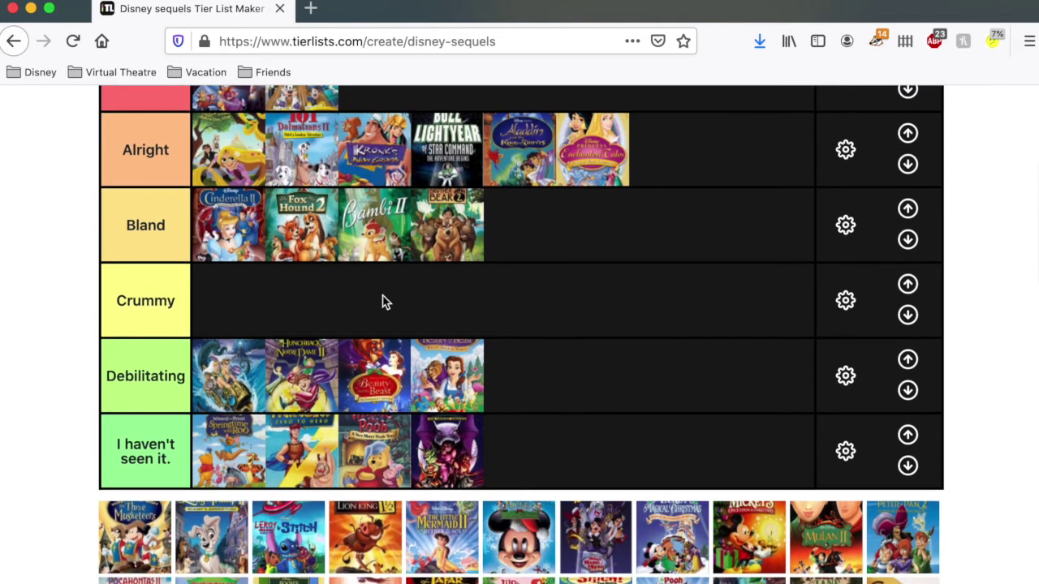
{"action": "left_click_drag", "start_coordinate": [118, 535], "coordinate": [245, 144]}
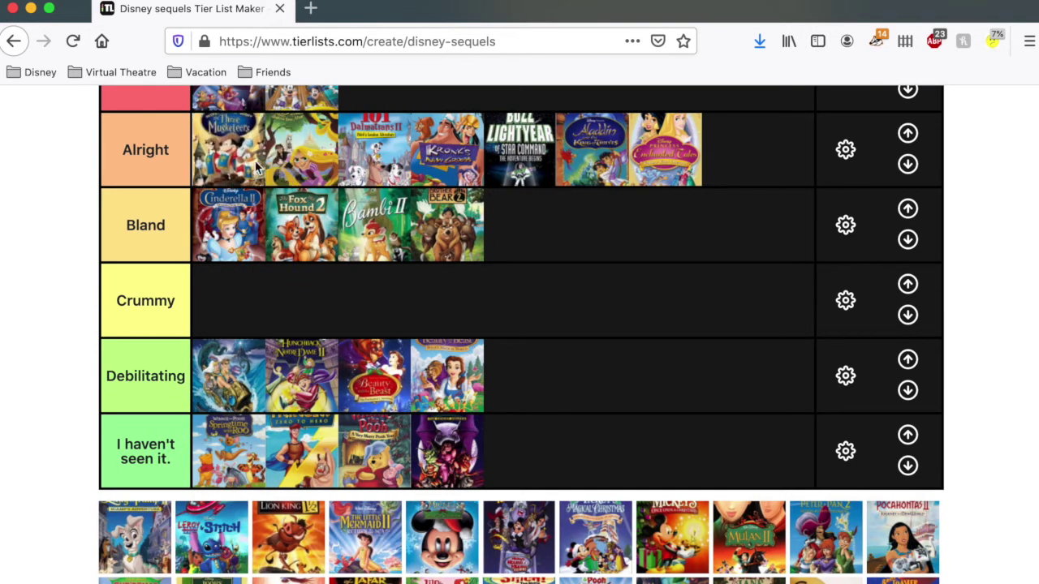
{"action": "scroll", "coordinate": [255, 263], "scroll_direction": "up", "scroll_amount": 1}
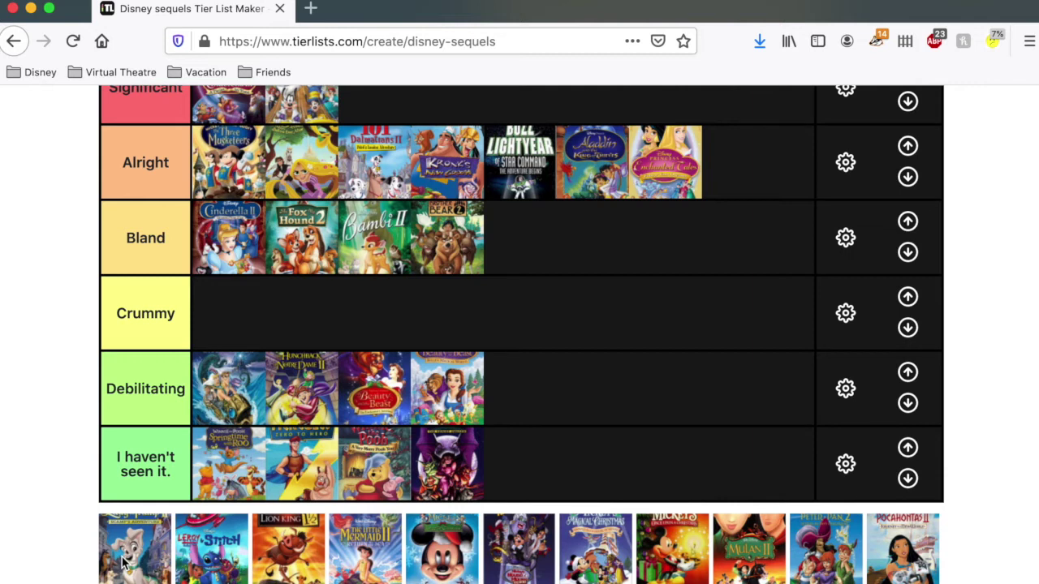
{"action": "left_click_drag", "start_coordinate": [123, 562], "coordinate": [203, 233]}
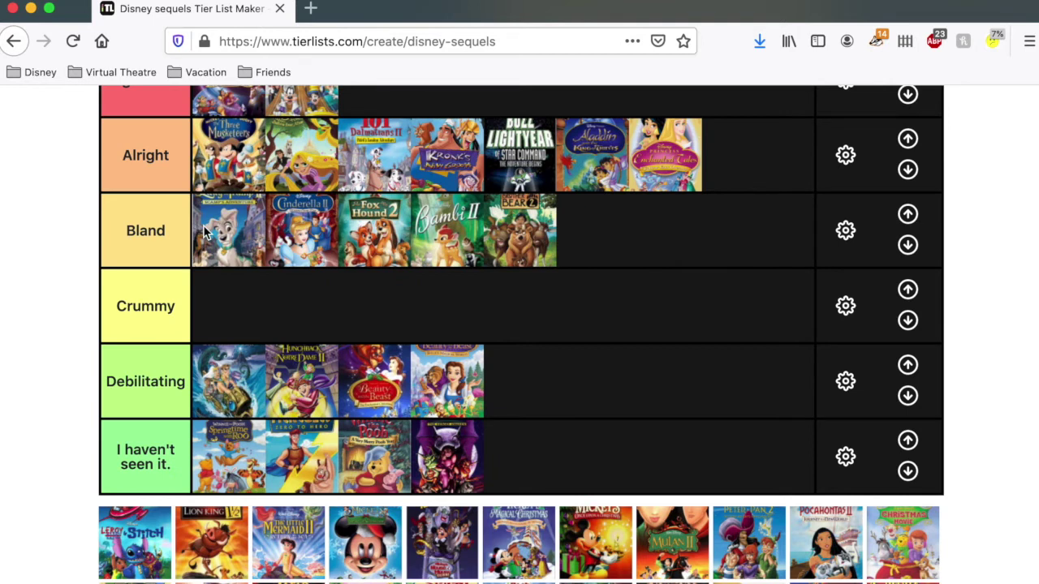
Place Leroy & Stitch right after Buzz Lightyear in the Alright tier and The Lion King 1½ at its end.
{"action": "scroll", "coordinate": [248, 301], "scroll_direction": "up", "scroll_amount": 2}
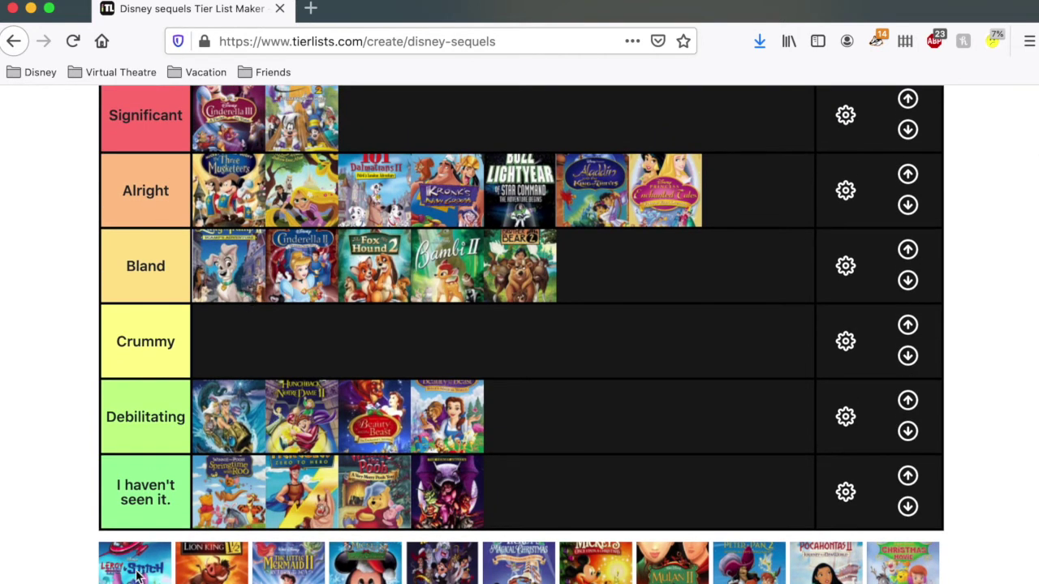
{"action": "left_click_drag", "start_coordinate": [138, 575], "coordinate": [544, 180]}
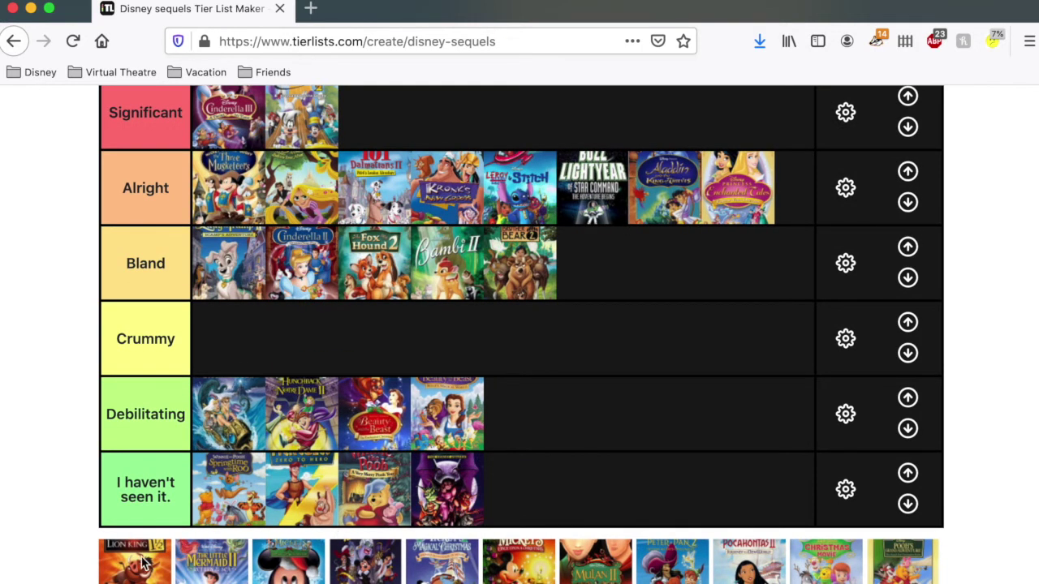
{"action": "left_click_drag", "start_coordinate": [519, 187], "coordinate": [602, 174]}
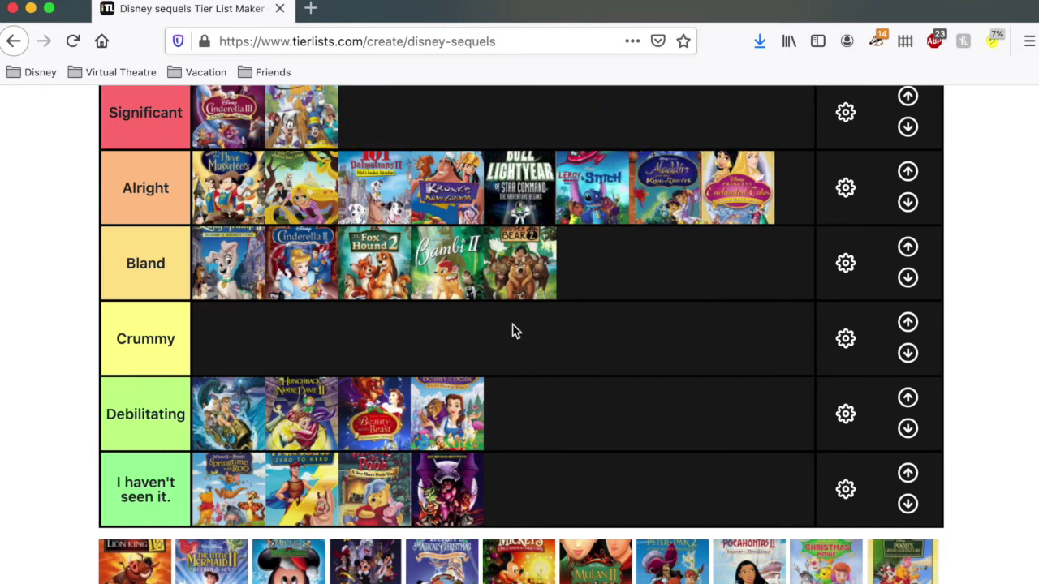
{"action": "left_click_drag", "start_coordinate": [134, 568], "coordinate": [716, 274]}
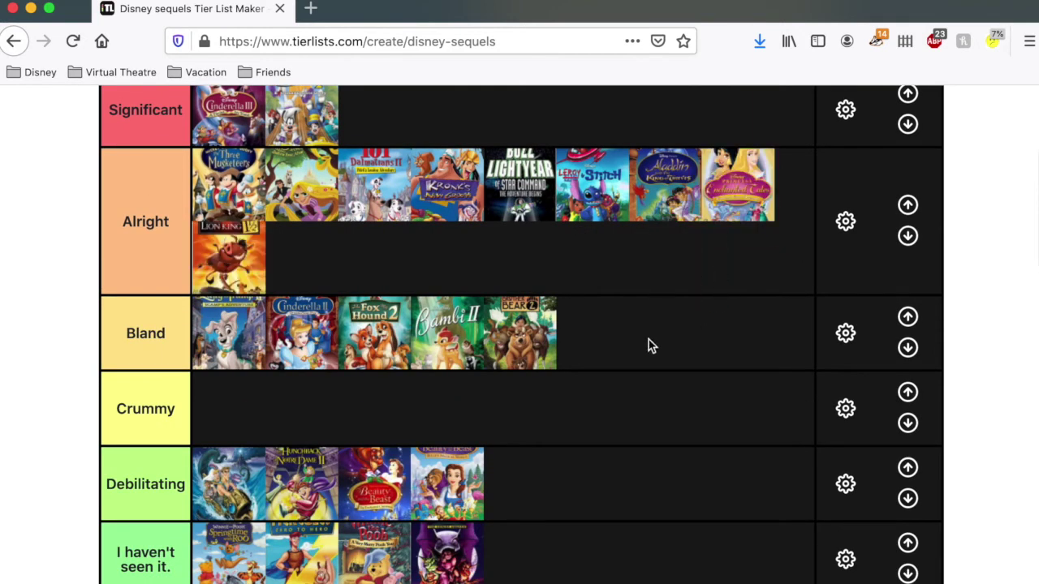
Place The Little Mermaid II just before The Lion King 1½ in Alright and the Santa-hat Mickey poster last in I haven't seen it.
{"action": "scroll", "coordinate": [567, 391], "scroll_direction": "down", "scroll_amount": 3}
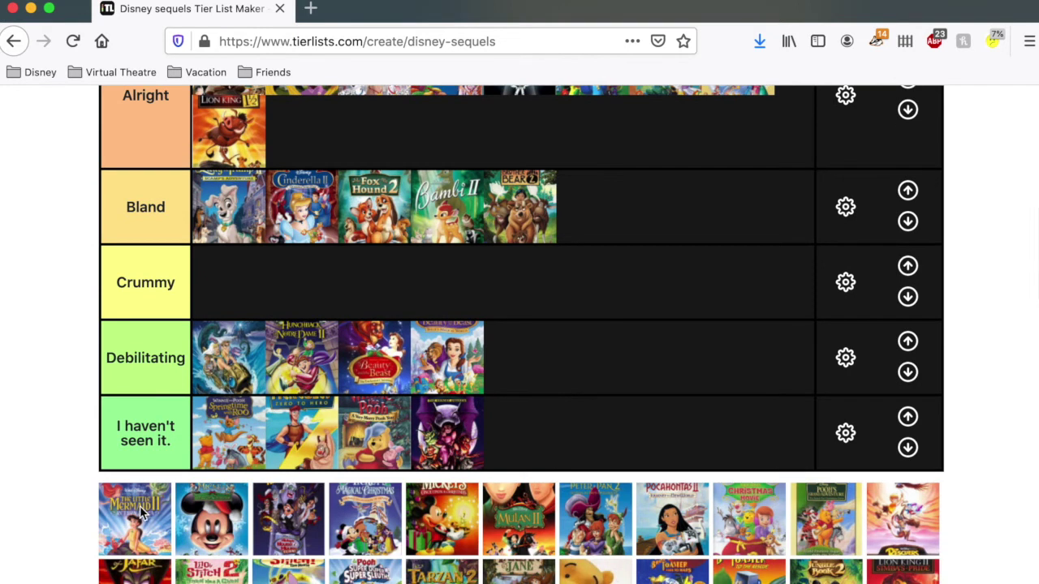
{"action": "left_click_drag", "start_coordinate": [140, 505], "coordinate": [247, 167]}
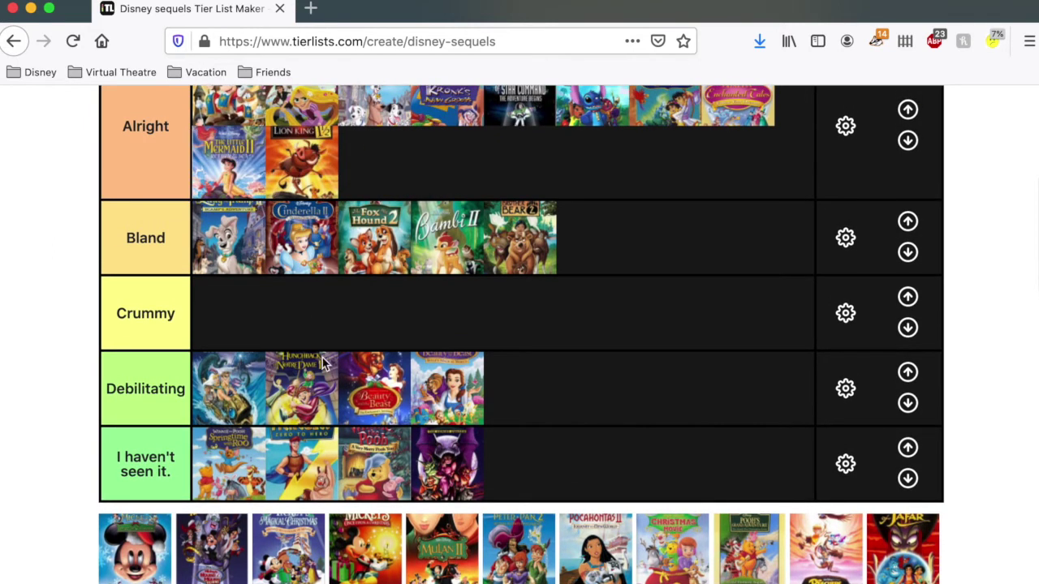
{"action": "scroll", "coordinate": [322, 363], "scroll_direction": "down", "scroll_amount": 1}
{"action": "scroll", "coordinate": [321, 363], "scroll_direction": "up", "scroll_amount": 2}
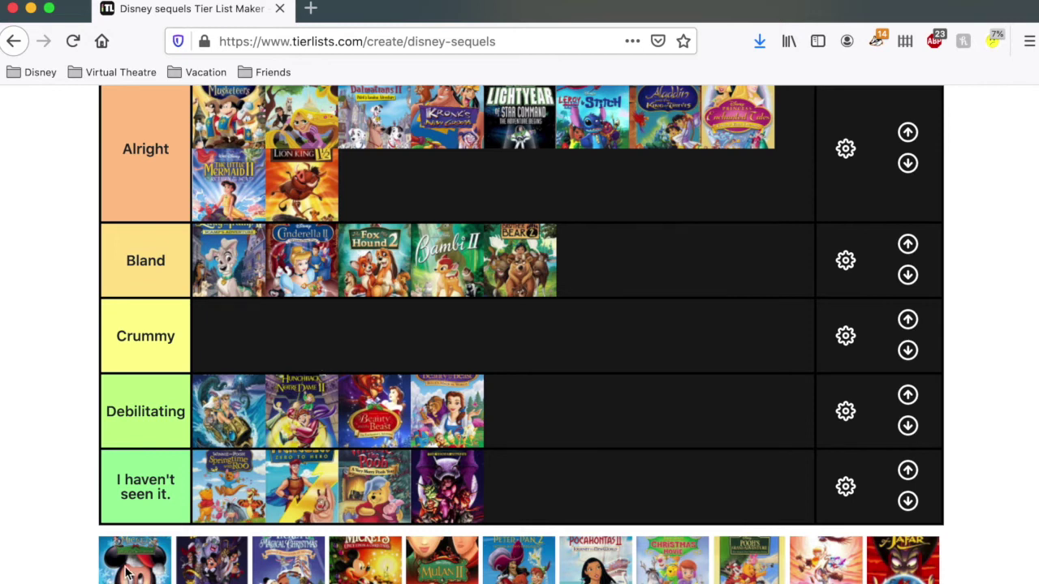
{"action": "left_click_drag", "start_coordinate": [126, 572], "coordinate": [619, 500]}
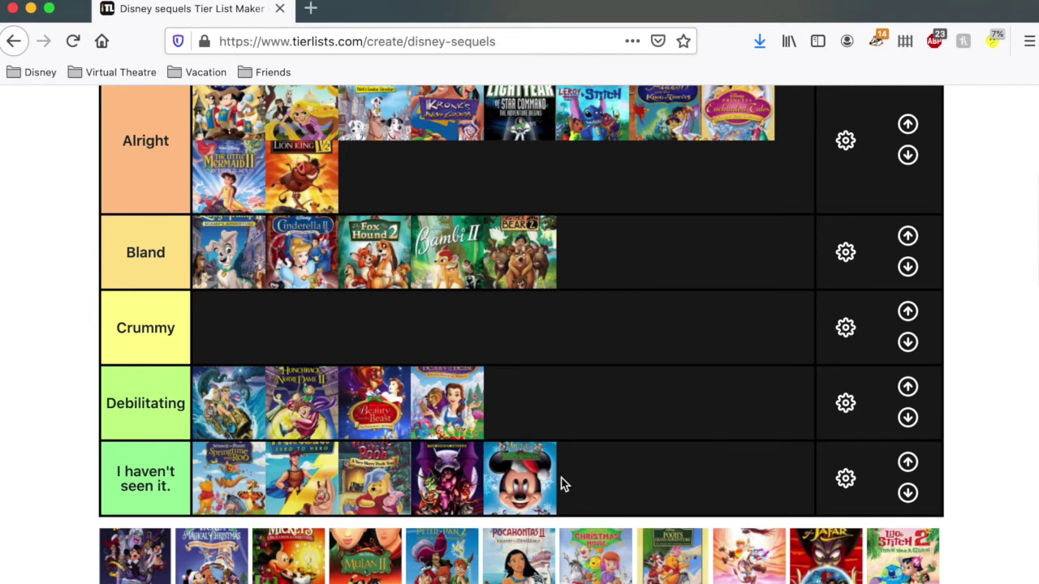
Place the dark purple villains poster third in Alright, and the two Mickey Christmas posters before the gargoyle poster in I haven't seen it.
{"action": "scroll", "coordinate": [349, 560], "scroll_direction": "down", "scroll_amount": 1}
{"action": "left_click_drag", "start_coordinate": [138, 533], "coordinate": [385, 230]}
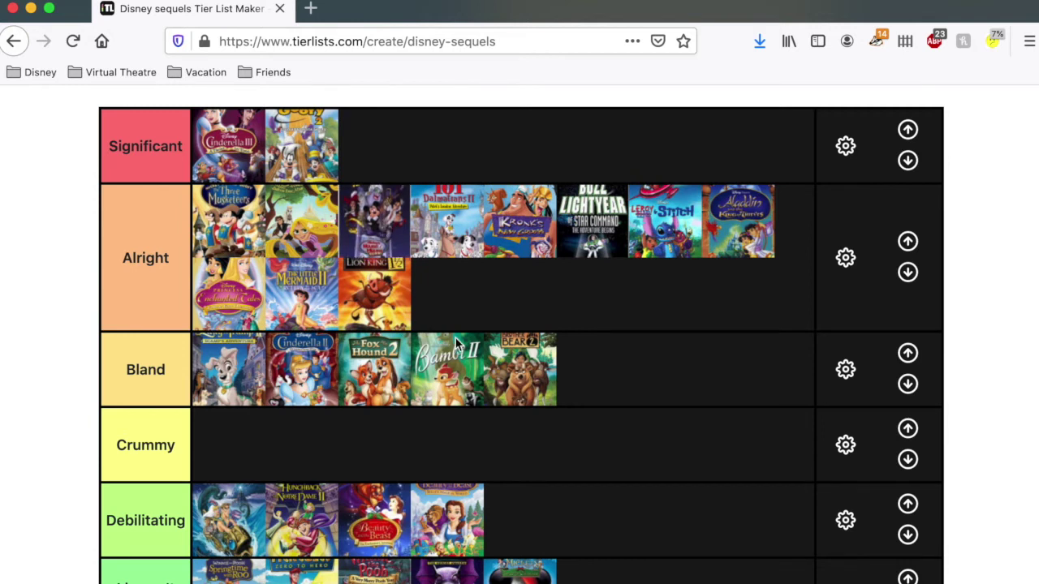
{"action": "scroll", "coordinate": [457, 346], "scroll_direction": "down", "scroll_amount": 3}
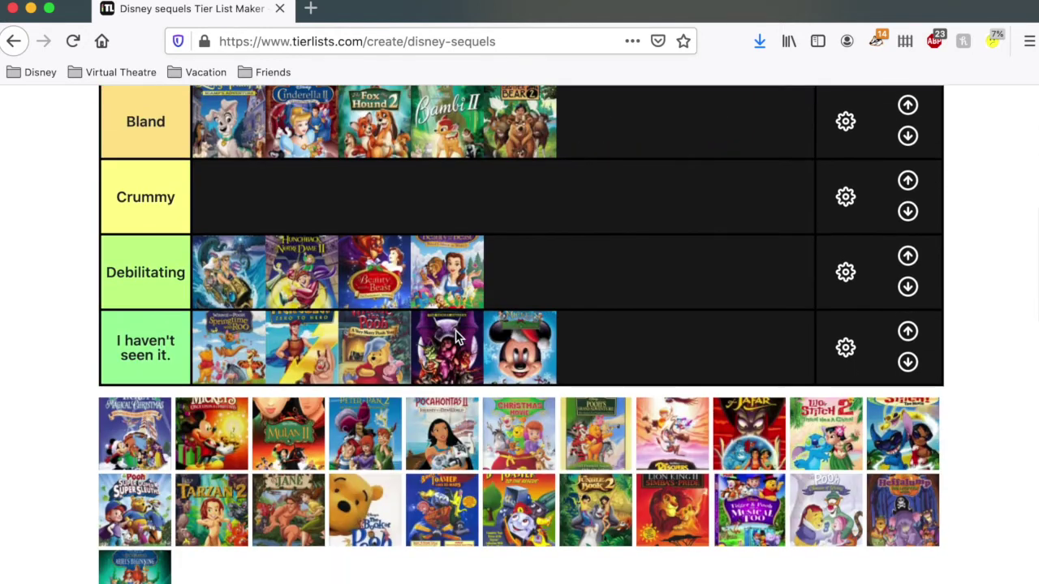
{"action": "scroll", "coordinate": [190, 435], "scroll_direction": "up", "scroll_amount": 1}
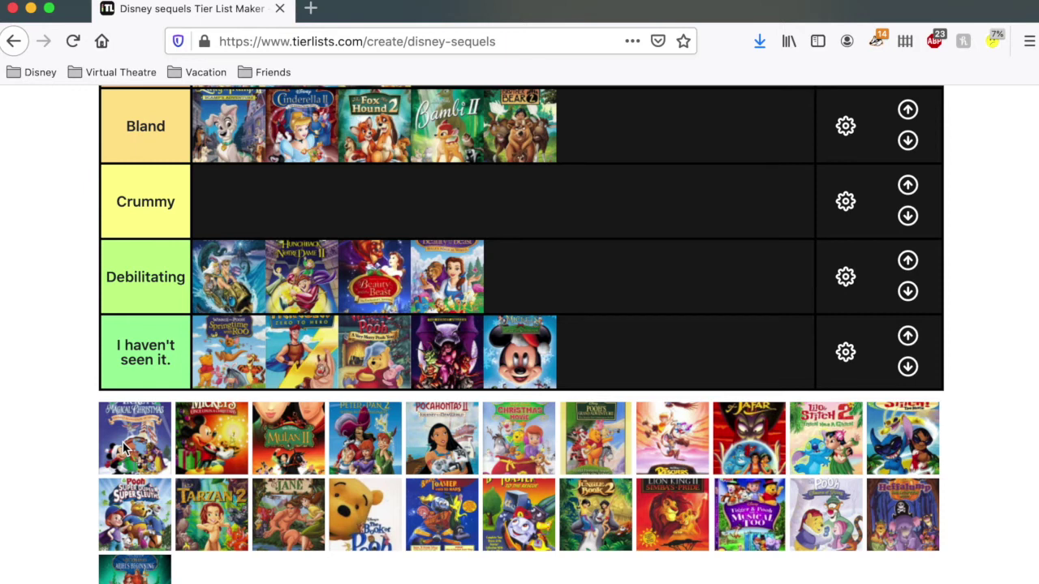
{"action": "left_click_drag", "start_coordinate": [126, 446], "coordinate": [518, 347]}
{"action": "left_click_drag", "start_coordinate": [145, 418], "coordinate": [466, 352]}
Rank Mulan II right after Leroy & Stitch in the Alright tier and Peter Pan 2 at its end.
{"action": "left_click_drag", "start_coordinate": [145, 461], "coordinate": [699, 189]}
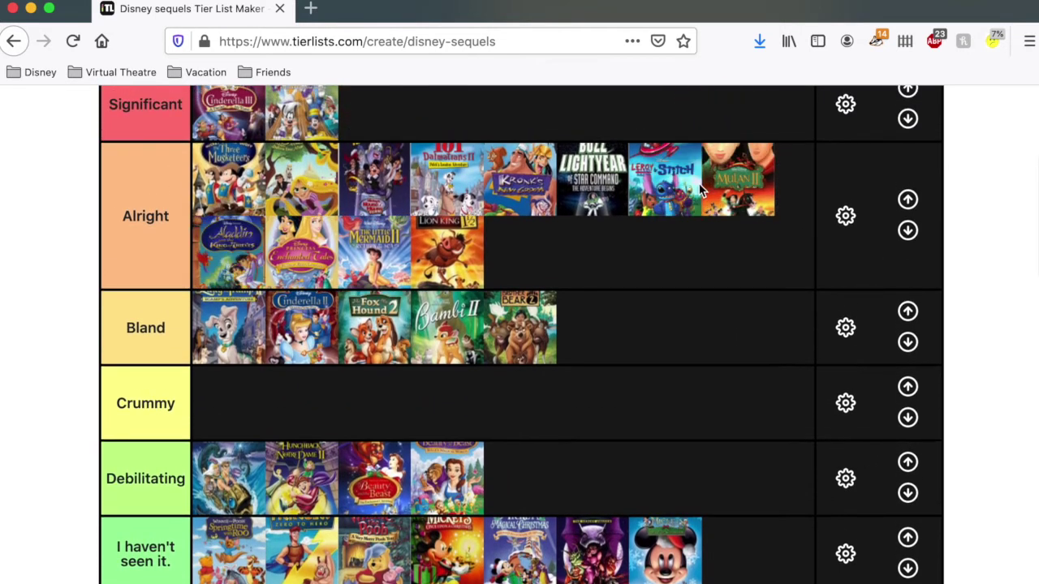
{"action": "scroll", "coordinate": [684, 367], "scroll_direction": "down", "scroll_amount": 5}
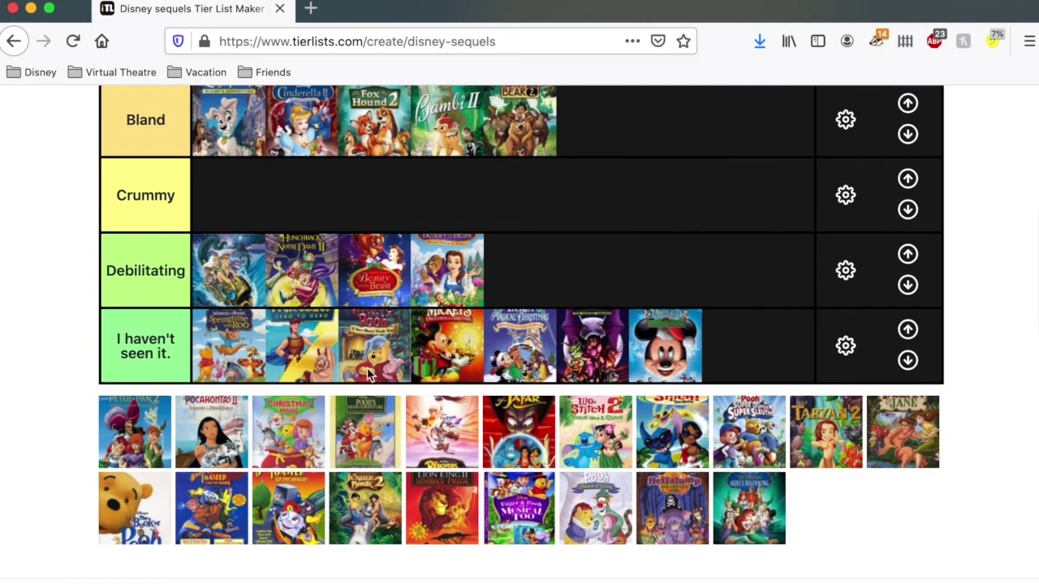
{"action": "left_click_drag", "start_coordinate": [144, 440], "coordinate": [474, 171]}
{"action": "scroll", "coordinate": [457, 332], "scroll_direction": "down", "scroll_amount": 1}
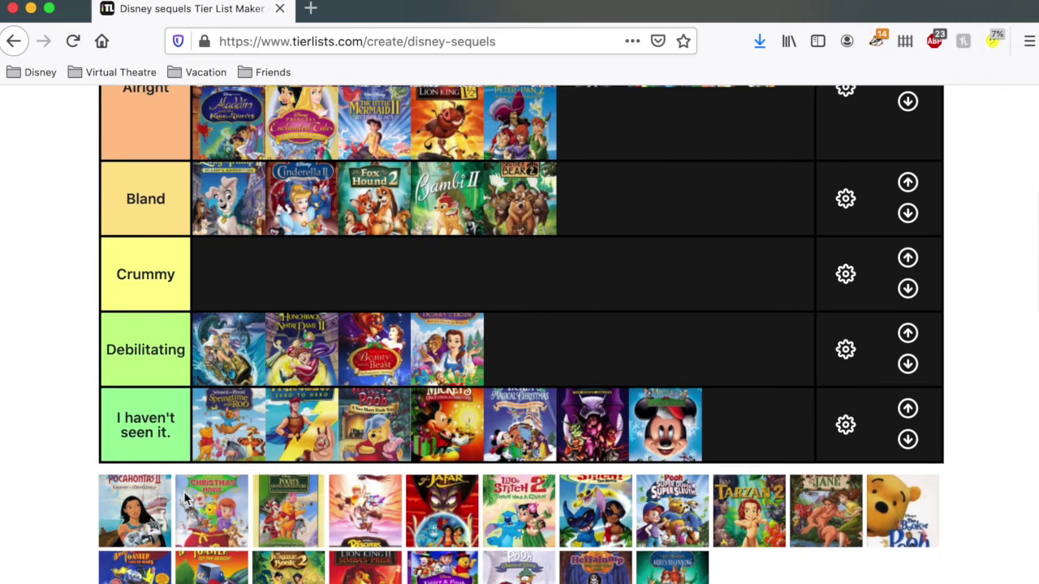
Place Pocahontas II last in Debilitating, and the Pooh Christmas movie and Pooh's Grand Adventure among the Pooh posters in I haven't seen it.
{"action": "left_click_drag", "start_coordinate": [138, 516], "coordinate": [511, 341]}
{"action": "scroll", "coordinate": [511, 341], "scroll_direction": "up", "scroll_amount": 2}
{"action": "scroll", "coordinate": [512, 341], "scroll_direction": "down", "scroll_amount": 2}
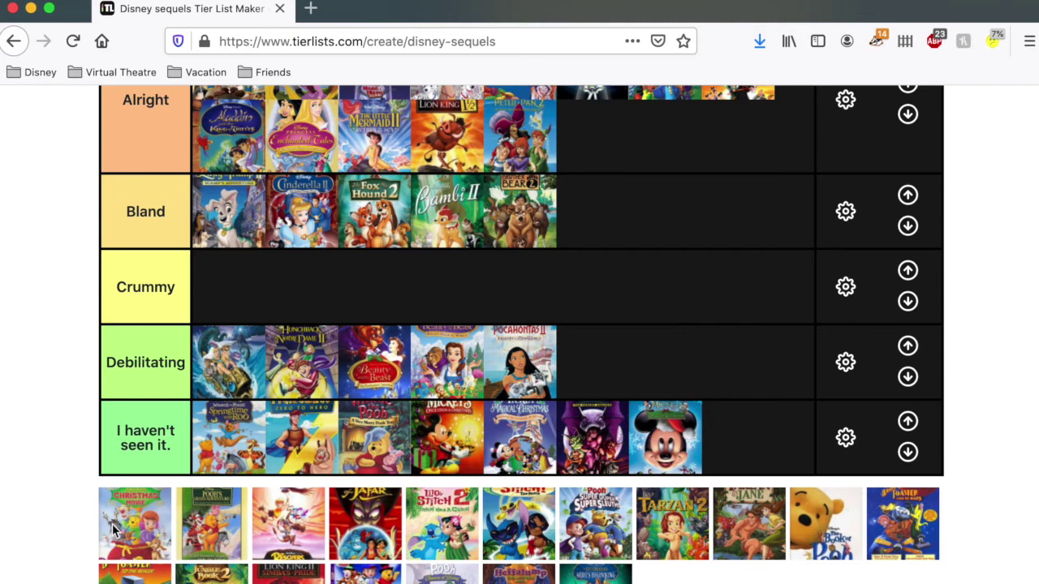
{"action": "left_click_drag", "start_coordinate": [120, 529], "coordinate": [461, 429]}
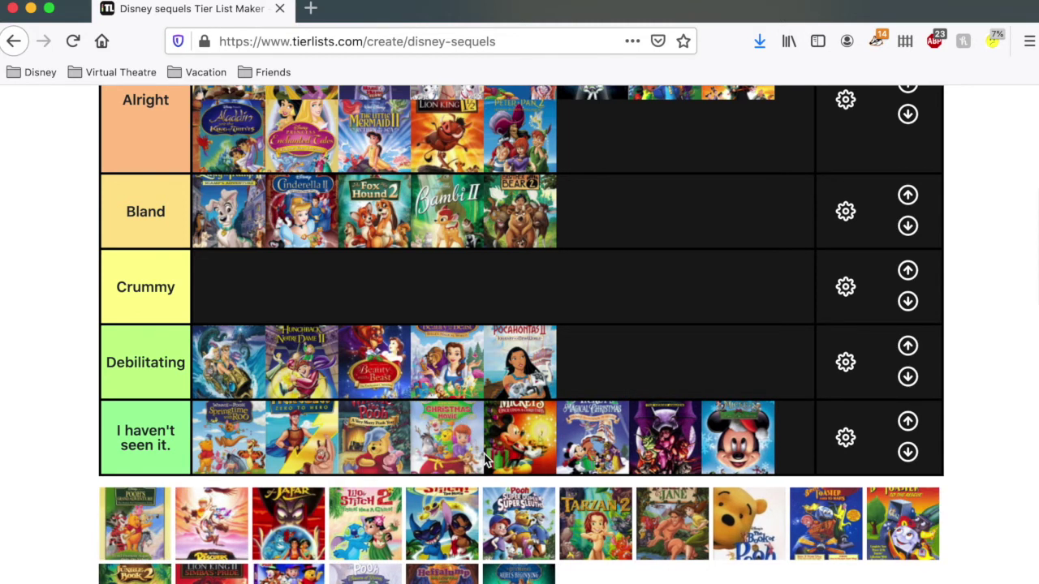
{"action": "scroll", "coordinate": [485, 460], "scroll_direction": "up", "scroll_amount": 3}
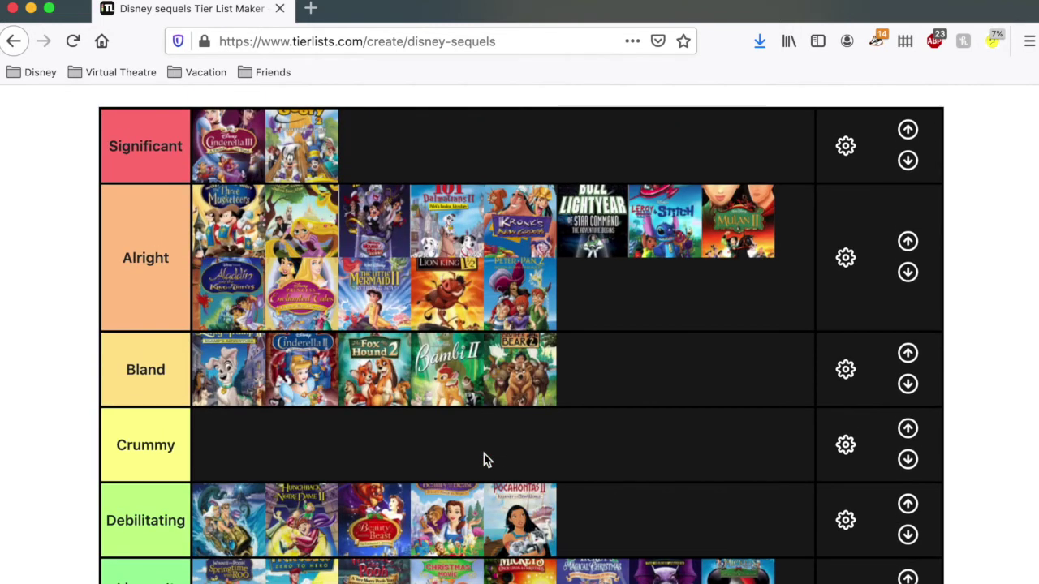
{"action": "scroll", "coordinate": [484, 460], "scroll_direction": "down", "scroll_amount": 4}
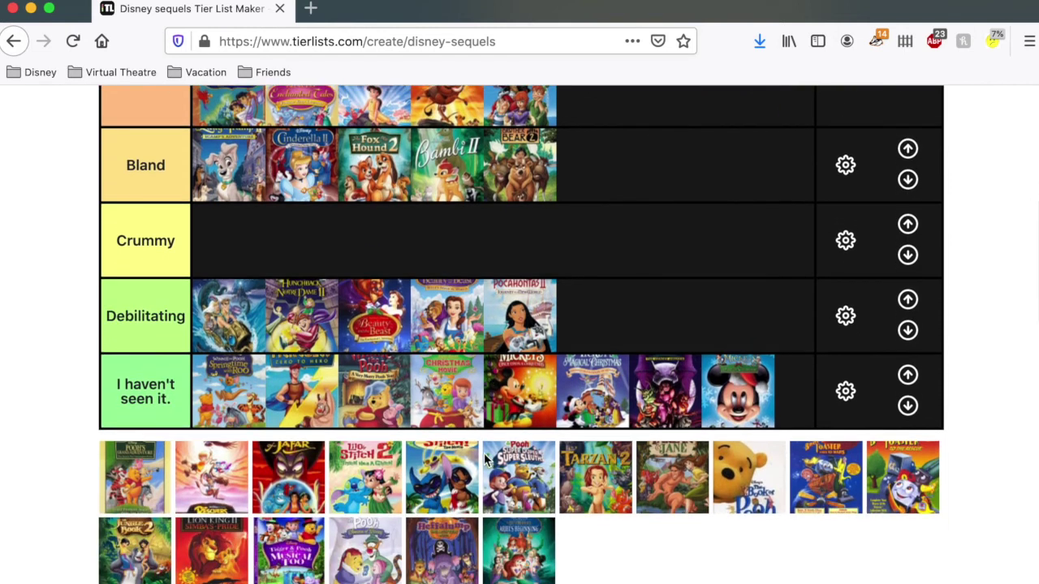
{"action": "left_click_drag", "start_coordinate": [138, 489], "coordinate": [322, 399]}
{"action": "scroll", "coordinate": [323, 406], "scroll_direction": "down", "scroll_amount": 1}
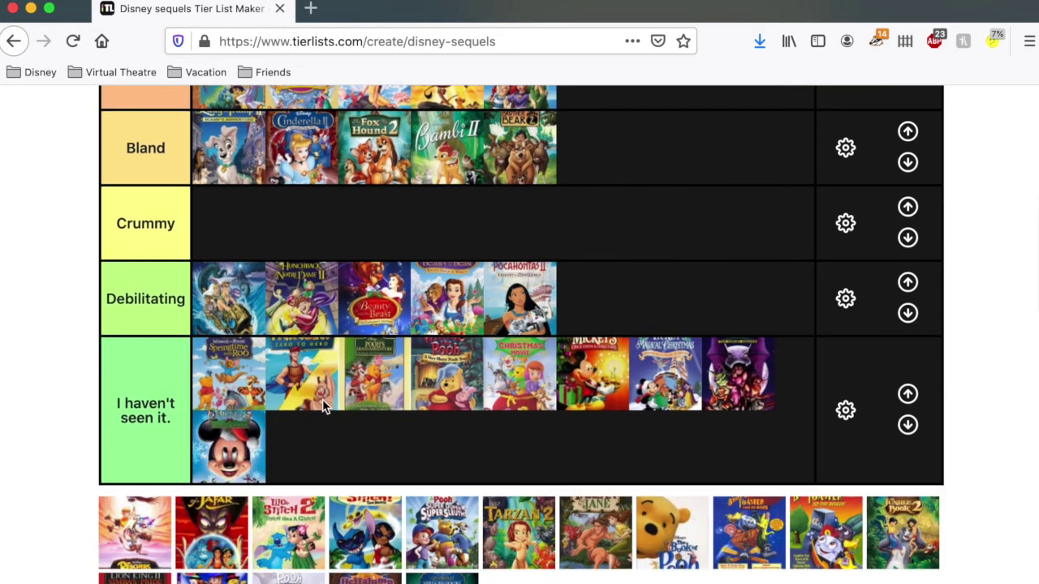
Place the Rescuers sequel right after the Aladdin King of Thieves poster and the Jafar poster just before 101 Dalmatians II in Alright.
{"action": "left_click_drag", "start_coordinate": [149, 501], "coordinate": [288, 161]}
{"action": "scroll", "coordinate": [384, 381], "scroll_direction": "down", "scroll_amount": 3}
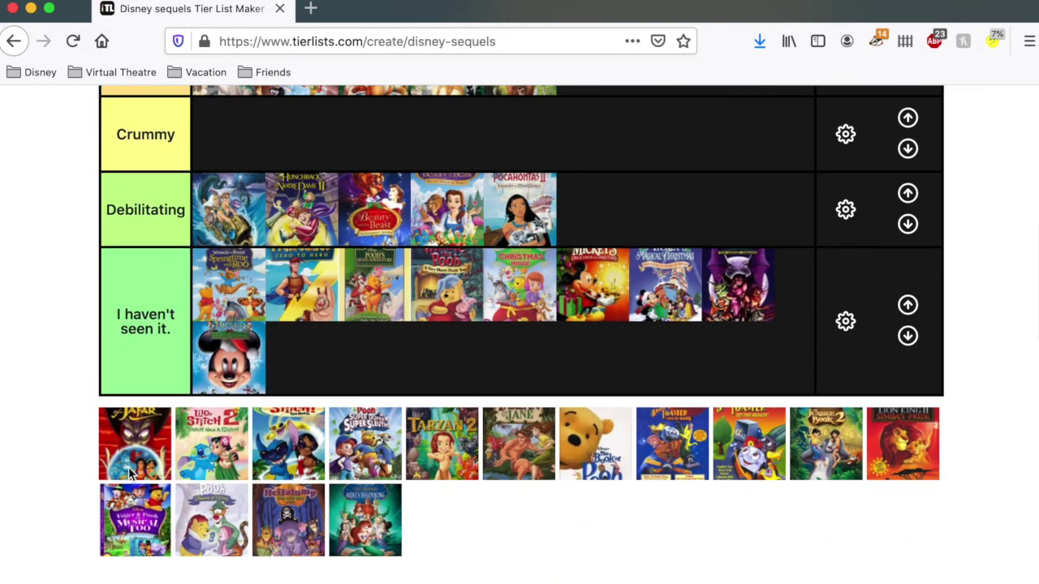
{"action": "left_click_drag", "start_coordinate": [130, 473], "coordinate": [420, 183]}
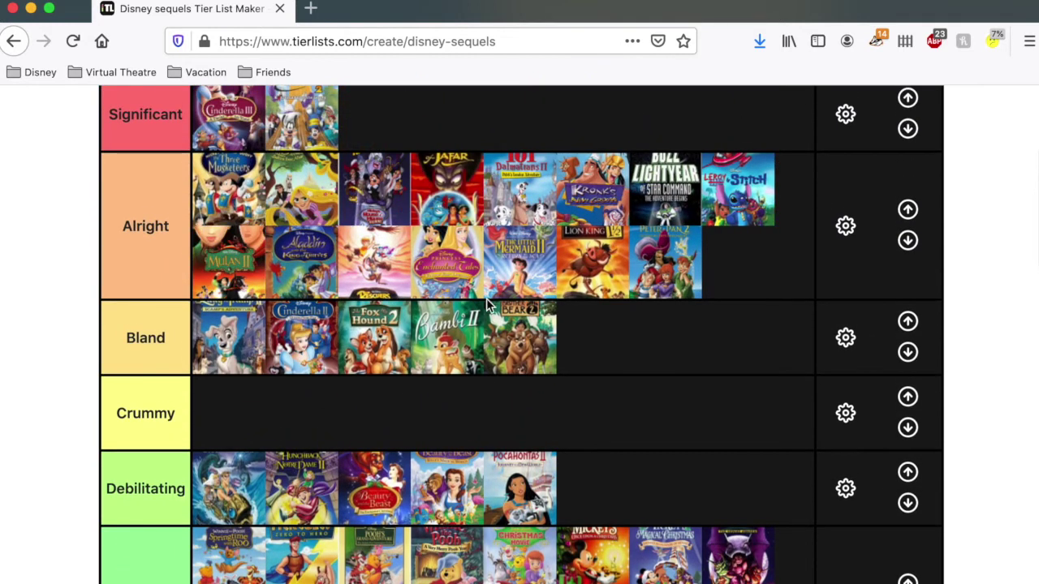
{"action": "scroll", "coordinate": [486, 298], "scroll_direction": "down", "scroll_amount": 5}
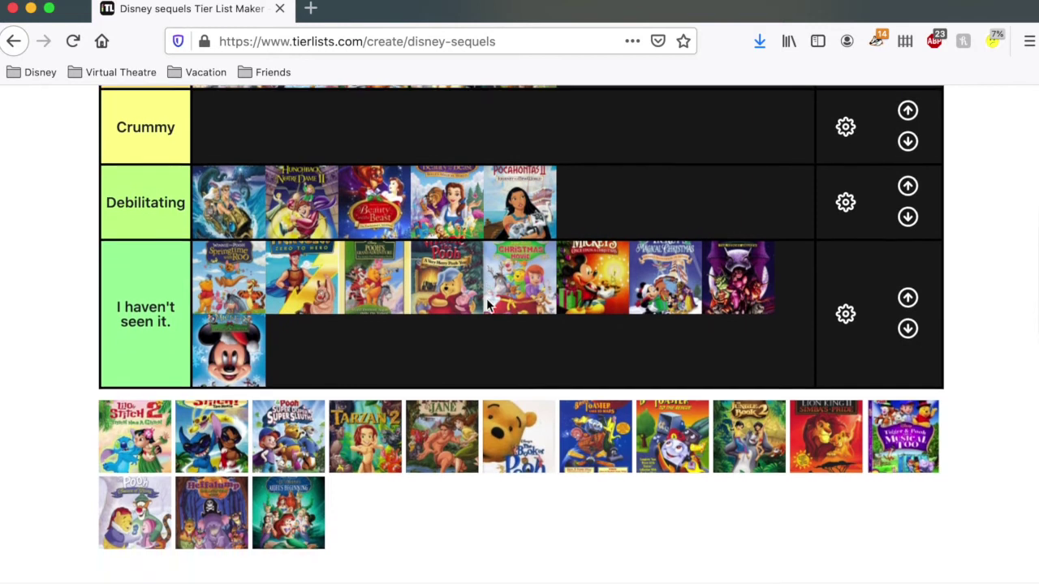
Insert Lilo & Stitch 2 followed by the Stitch! movie between Buzz Lightyear and Leroy & Stitch in the Alright tier.
{"action": "left_click_drag", "start_coordinate": [136, 418], "coordinate": [713, 166]}
{"action": "scroll", "coordinate": [680, 307], "scroll_direction": "down", "scroll_amount": 5}
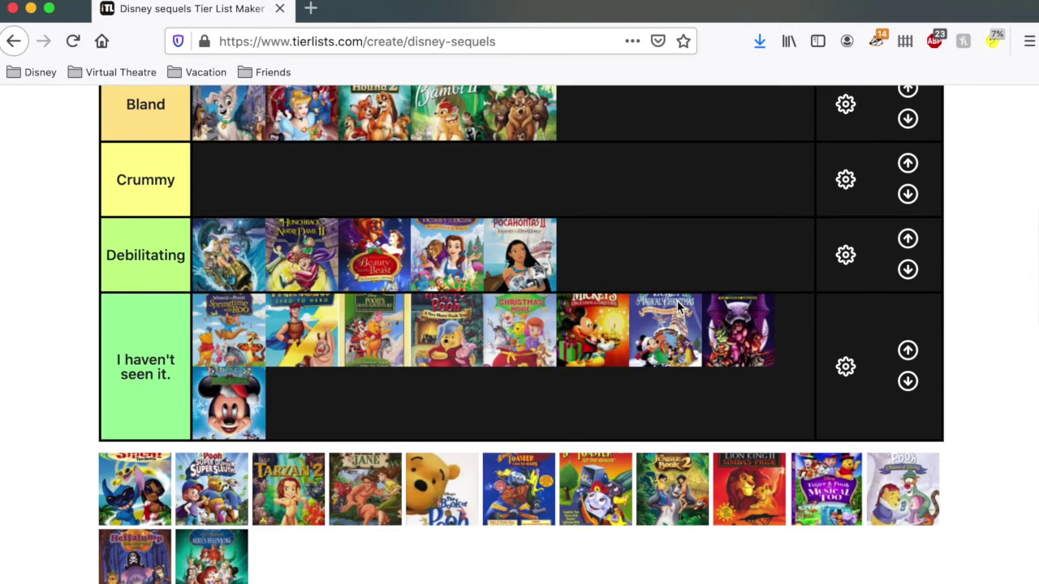
{"action": "left_click_drag", "start_coordinate": [144, 430], "coordinate": [234, 177]}
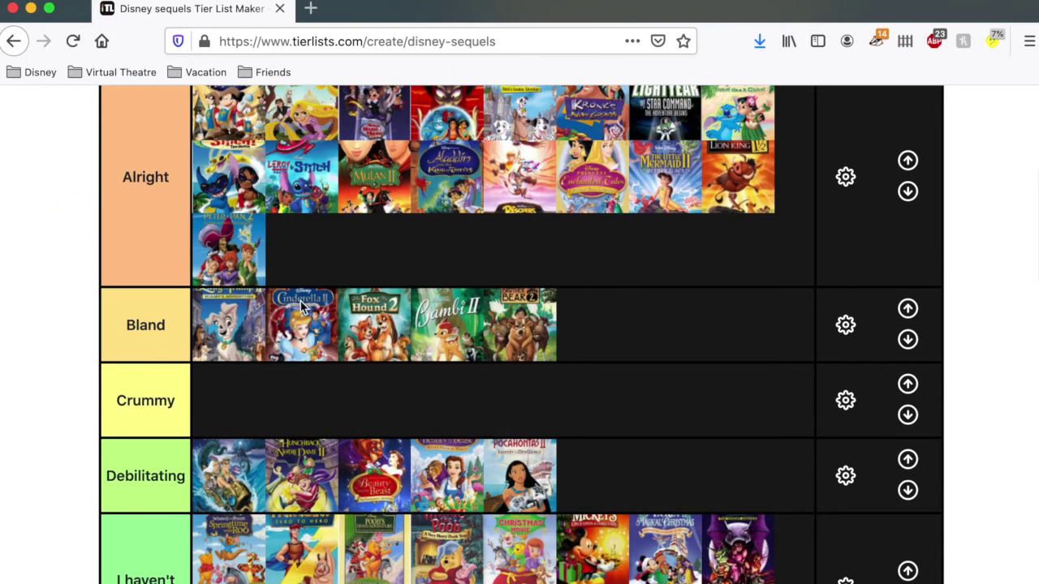
{"action": "scroll", "coordinate": [300, 302], "scroll_direction": "down", "scroll_amount": 5}
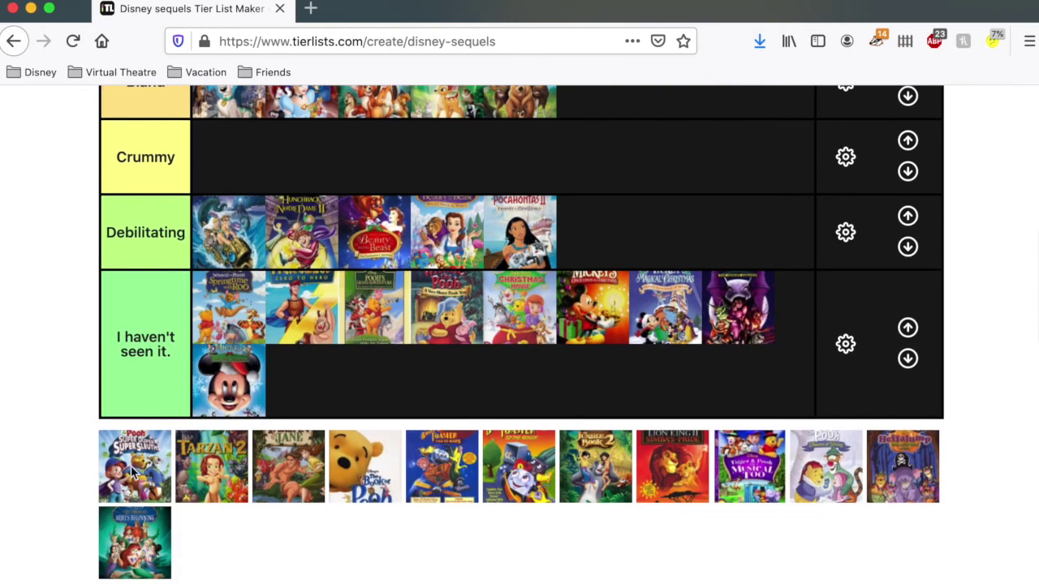
Place the Pooh Super Sleuths poster last in I haven't seen it and Tarzan 2 right after Cinderella II in Bland.
{"action": "right_click", "coordinate": [132, 473]}
{"action": "left_click", "coordinate": [120, 473]}
{"action": "left_click_drag", "start_coordinate": [130, 472], "coordinate": [305, 382]}
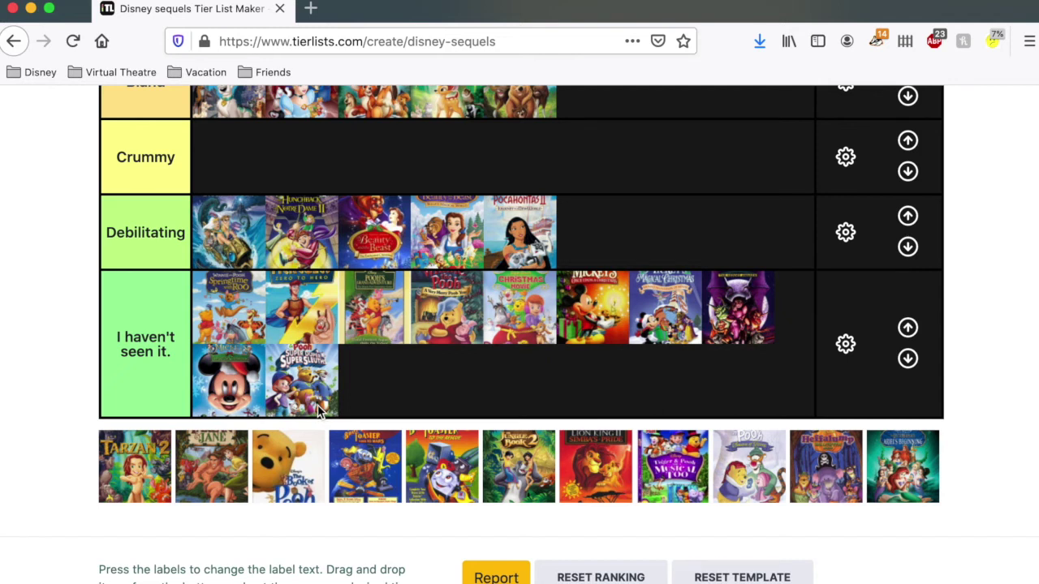
{"action": "left_click_drag", "start_coordinate": [140, 477], "coordinate": [399, 195]}
{"action": "scroll", "coordinate": [428, 395], "scroll_direction": "down", "scroll_amount": 3}
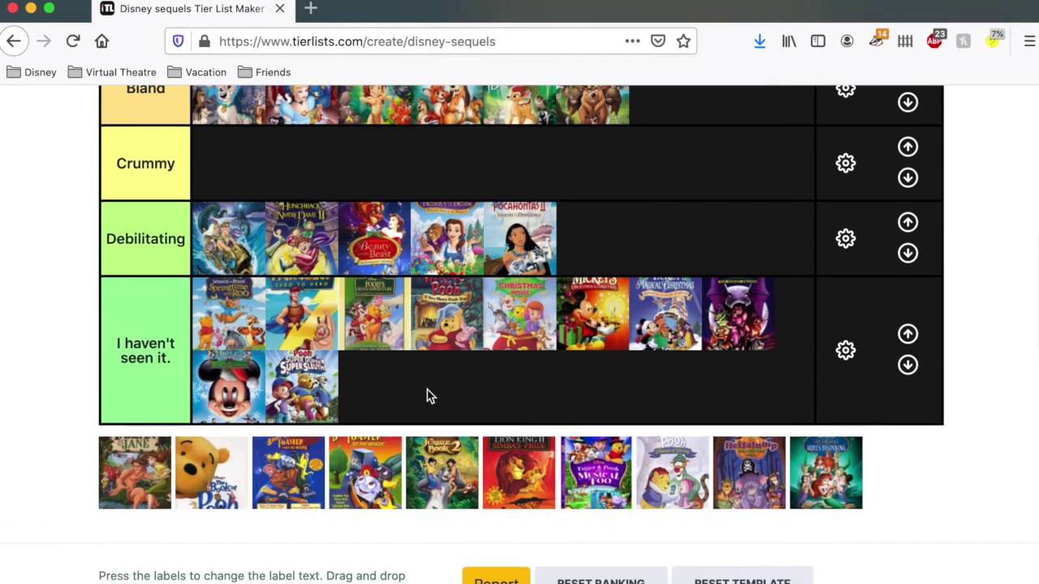
Place the Tarzan & Jane poster in the Crummy tier and The Book of Pooh right after Tarzan 2 in Bland.
{"action": "left_click_drag", "start_coordinate": [123, 408], "coordinate": [367, 154]}
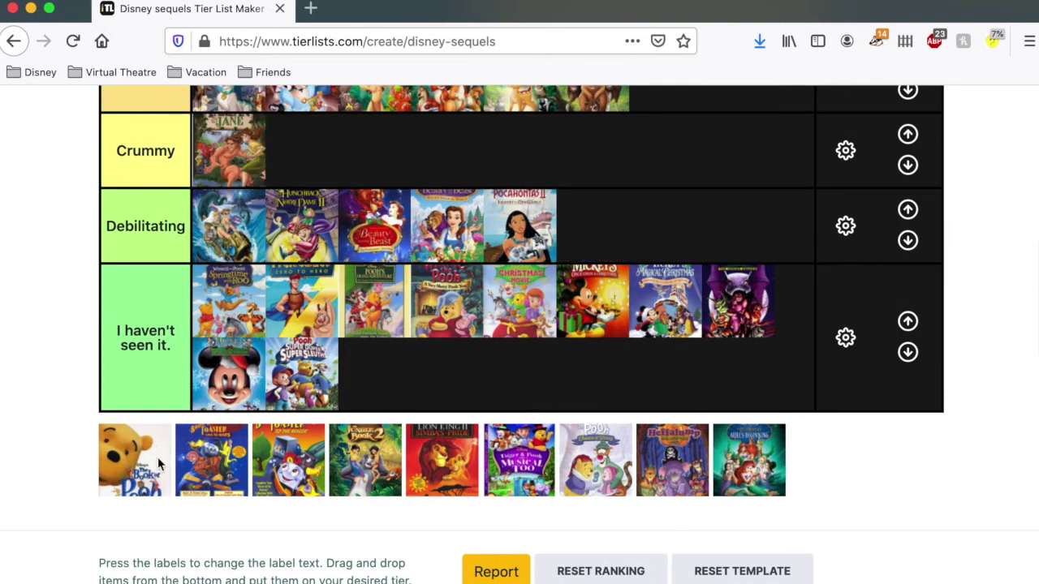
{"action": "left_click_drag", "start_coordinate": [142, 471], "coordinate": [231, 224]}
{"action": "left_click_drag", "start_coordinate": [280, 136], "coordinate": [447, 180]}
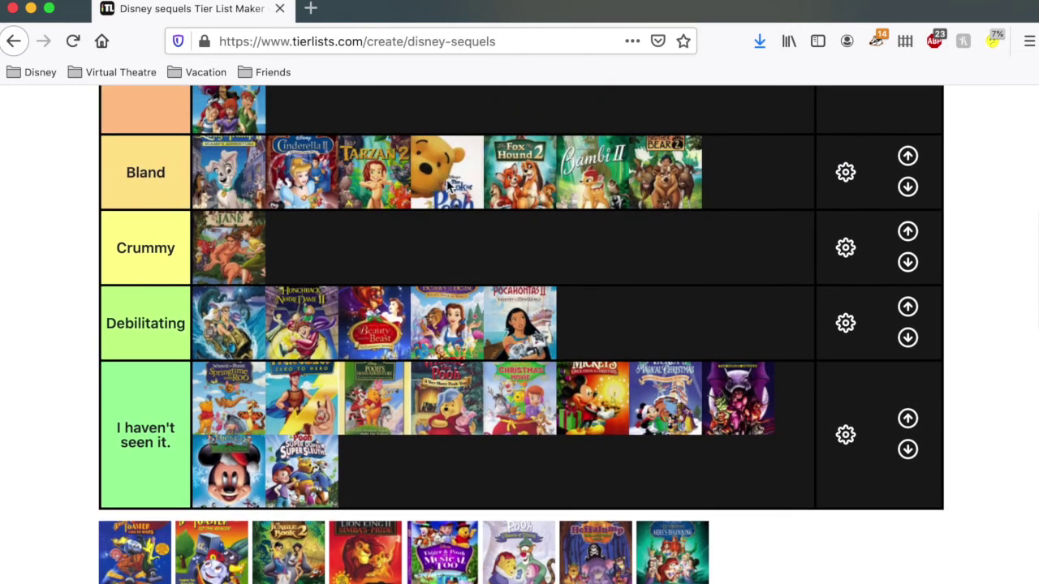
{"action": "scroll", "coordinate": [446, 179], "scroll_direction": "down", "scroll_amount": 1}
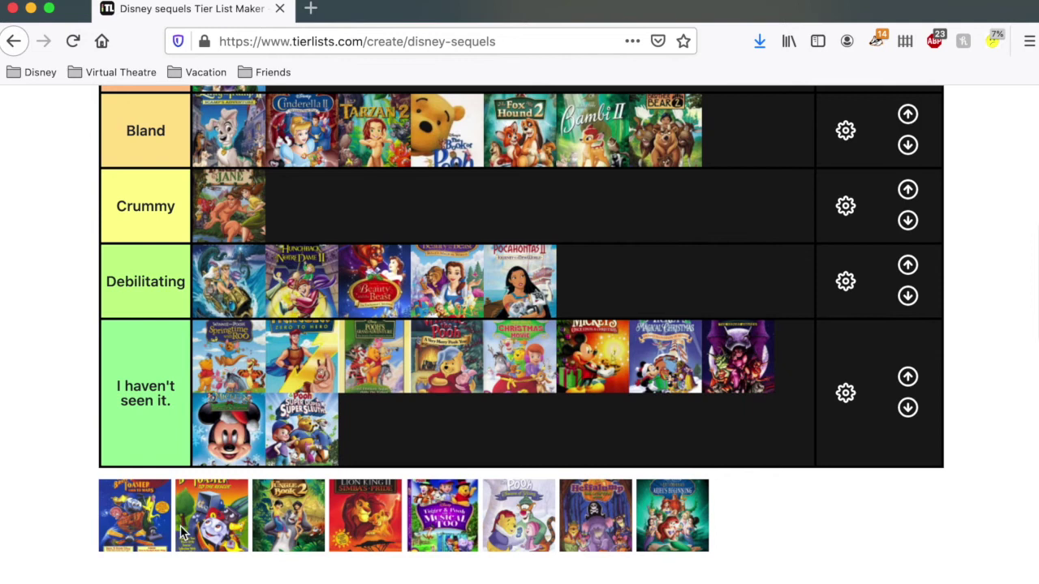
Place both Toaster sequels before the Super Sleuths poster in I haven't seen it, and The Jungle Book 2 just before Cinderella II in Bland.
{"action": "left_click_drag", "start_coordinate": [159, 526], "coordinate": [360, 432]}
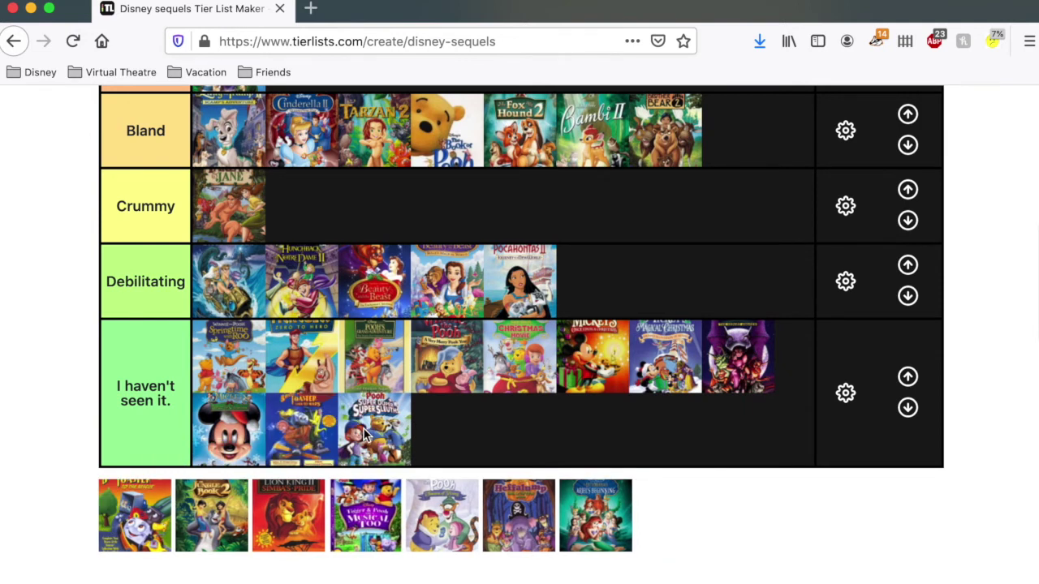
{"action": "left_click_drag", "start_coordinate": [156, 524], "coordinate": [361, 447]}
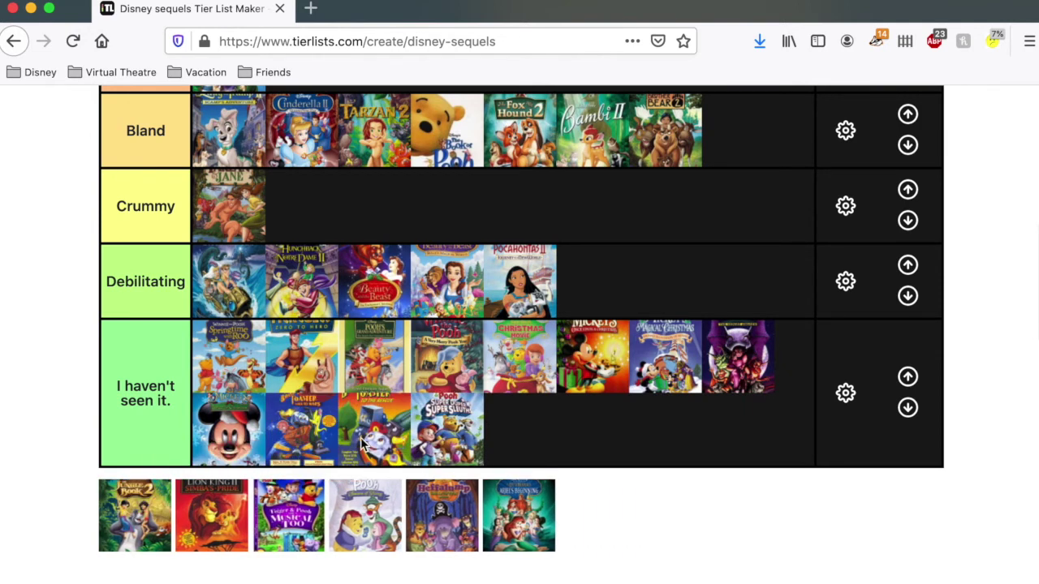
{"action": "left_click_drag", "start_coordinate": [138, 507], "coordinate": [309, 246]}
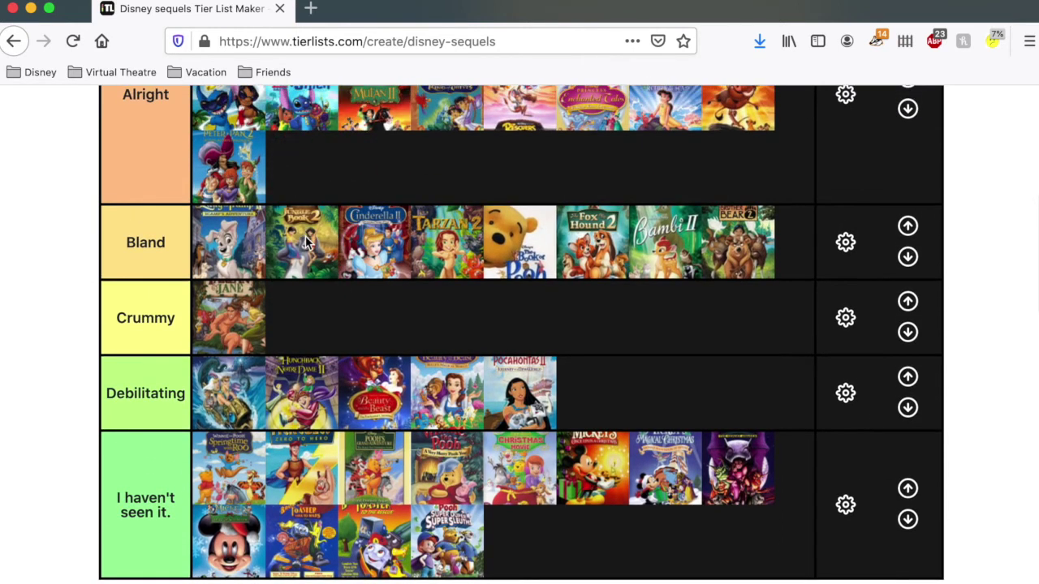
{"action": "scroll", "coordinate": [346, 333], "scroll_direction": "down", "scroll_amount": 2}
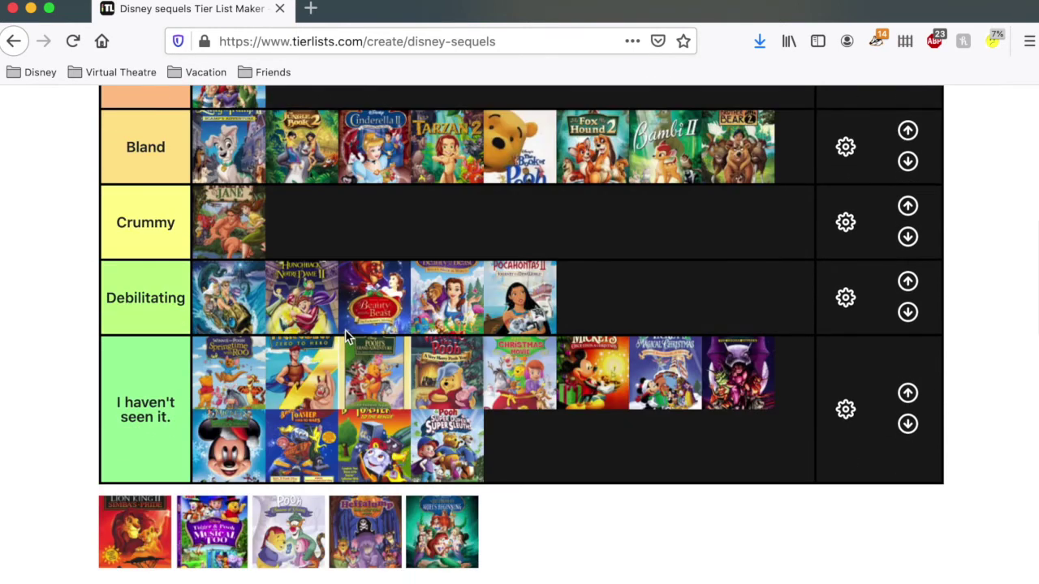
Place The Lion King II right after The Lion King 1½ in Alright and the three remaining Pooh posters in I haven't seen it.
{"action": "scroll", "coordinate": [345, 329], "scroll_direction": "down", "scroll_amount": 1}
{"action": "left_click_drag", "start_coordinate": [128, 457], "coordinate": [382, 184]}
{"action": "scroll", "coordinate": [400, 508], "scroll_direction": "down", "scroll_amount": 3}
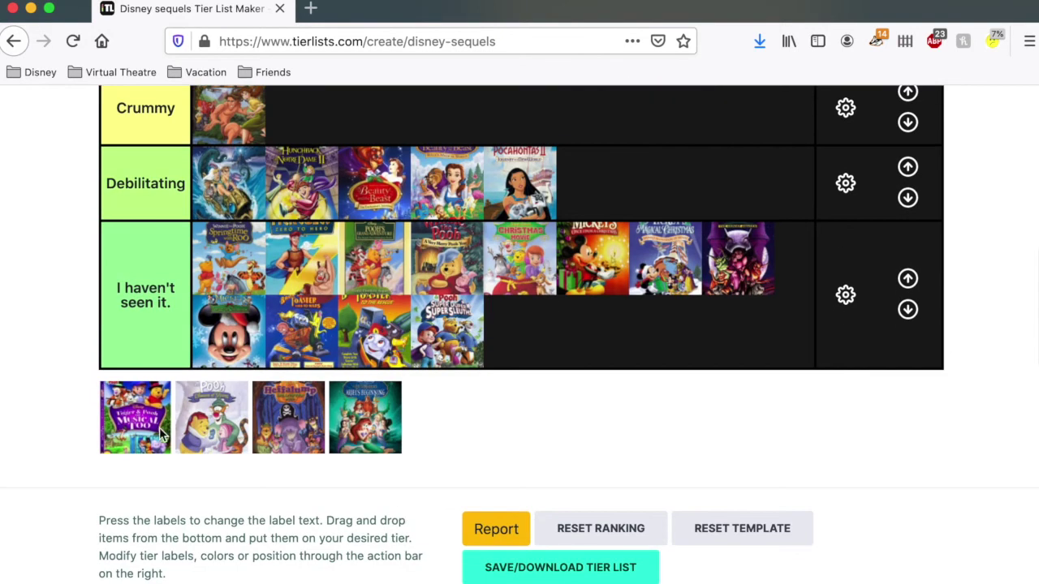
{"action": "left_click_drag", "start_coordinate": [155, 436], "coordinate": [442, 345]}
{"action": "left_click_drag", "start_coordinate": [114, 417], "coordinate": [370, 316]}
{"action": "left_click_drag", "start_coordinate": [135, 421], "coordinate": [308, 349]}
Place the Ariel's Beginning poster in the Alright tier, directly after The Little Mermaid II.
{"action": "scroll", "coordinate": [195, 390], "scroll_direction": "up", "scroll_amount": 3}
{"action": "left_click_drag", "start_coordinate": [118, 532], "coordinate": [691, 155]}
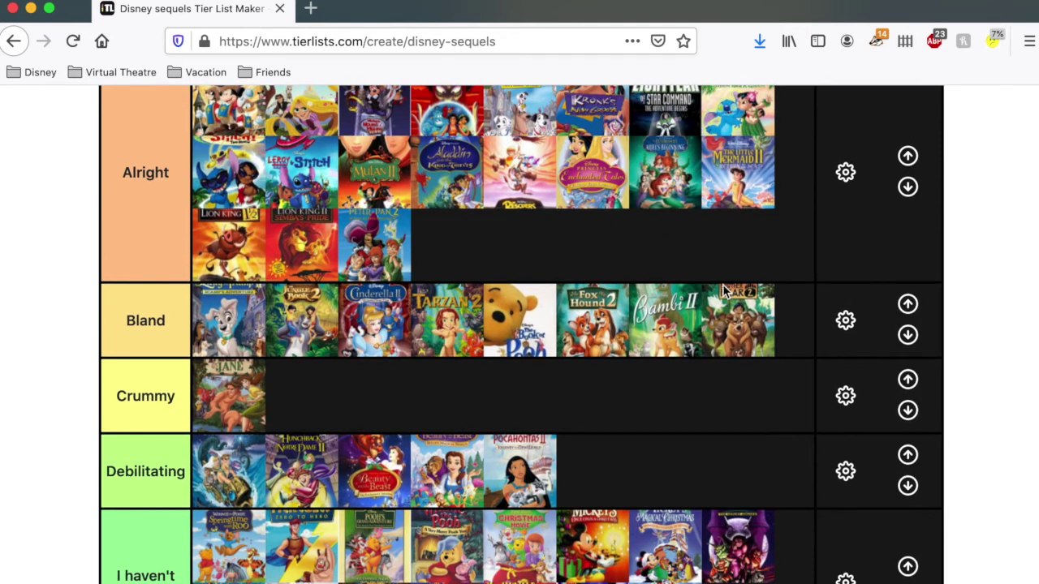
{"action": "left_click_drag", "start_coordinate": [748, 160], "coordinate": [665, 158]}
{"action": "scroll", "coordinate": [680, 341], "scroll_direction": "up", "scroll_amount": 2}
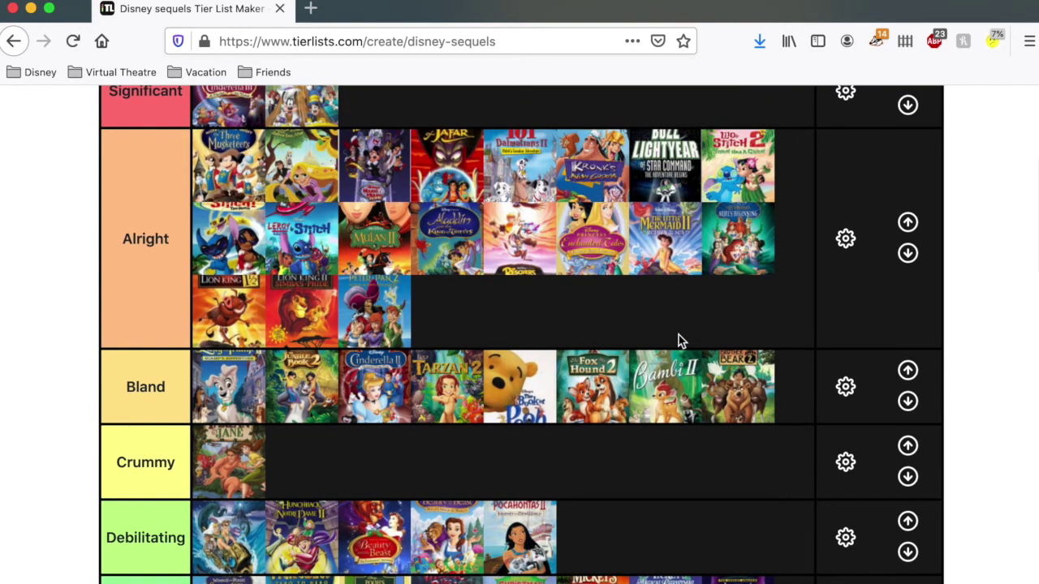
Move The Three Musketeers to the end of Significant and the Tangled poster right after the purple villains poster in Alright.
{"action": "scroll", "coordinate": [681, 341], "scroll_direction": "up", "scroll_amount": 2}
{"action": "scroll", "coordinate": [680, 341], "scroll_direction": "down", "scroll_amount": 1}
{"action": "left_click_drag", "start_coordinate": [233, 187], "coordinate": [418, 146]}
{"action": "left_click_drag", "start_coordinate": [219, 247], "coordinate": [331, 235]}
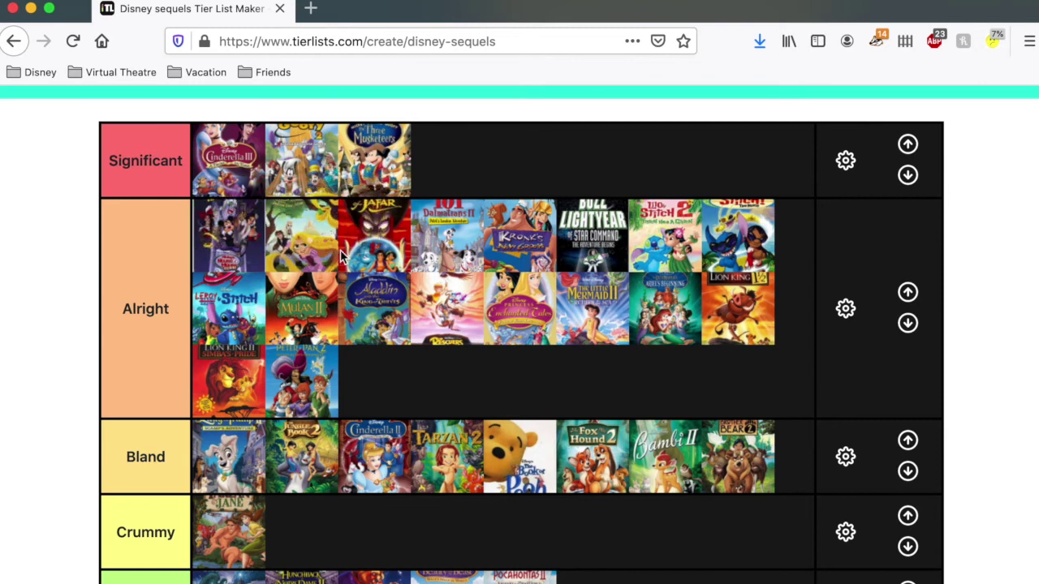
{"action": "scroll", "coordinate": [340, 250], "scroll_direction": "down", "scroll_amount": 2}
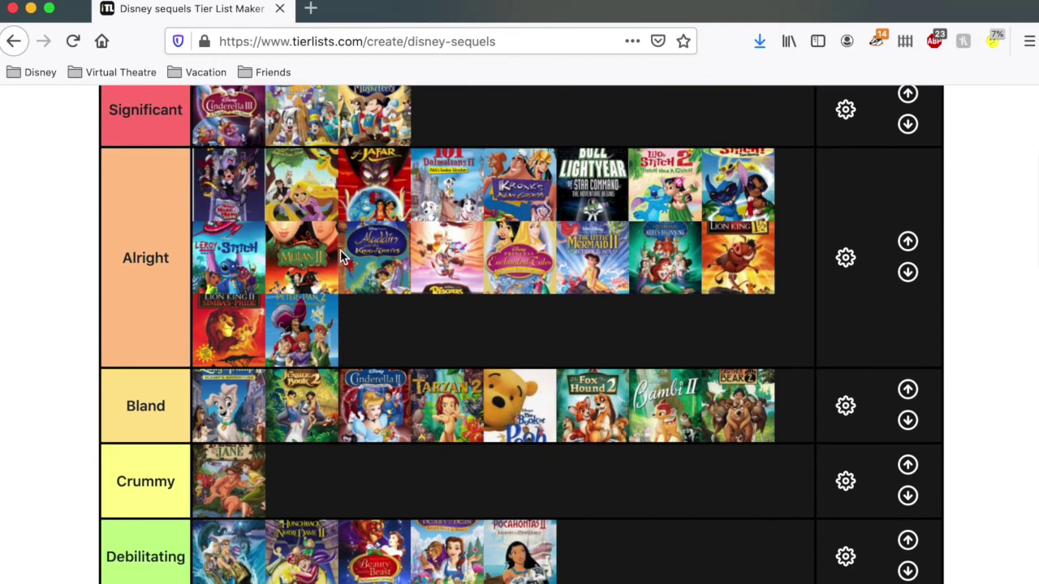
Review the Disney sequels ranking from the Significant tier down to Debilitating.
{"action": "scroll", "coordinate": [340, 258], "scroll_direction": "up", "scroll_amount": 1}
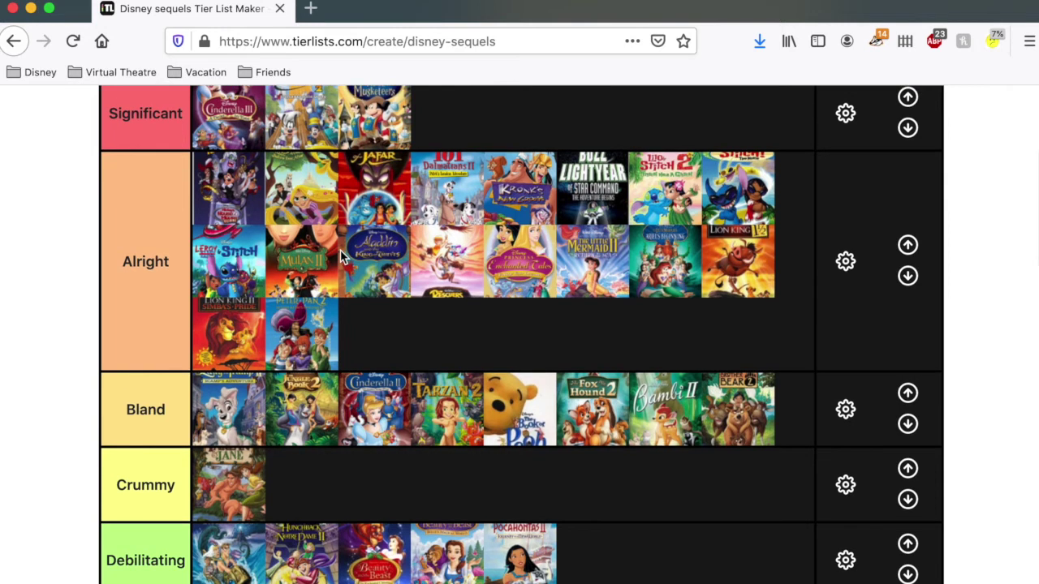
{"action": "scroll", "coordinate": [340, 250], "scroll_direction": "up", "scroll_amount": 1}
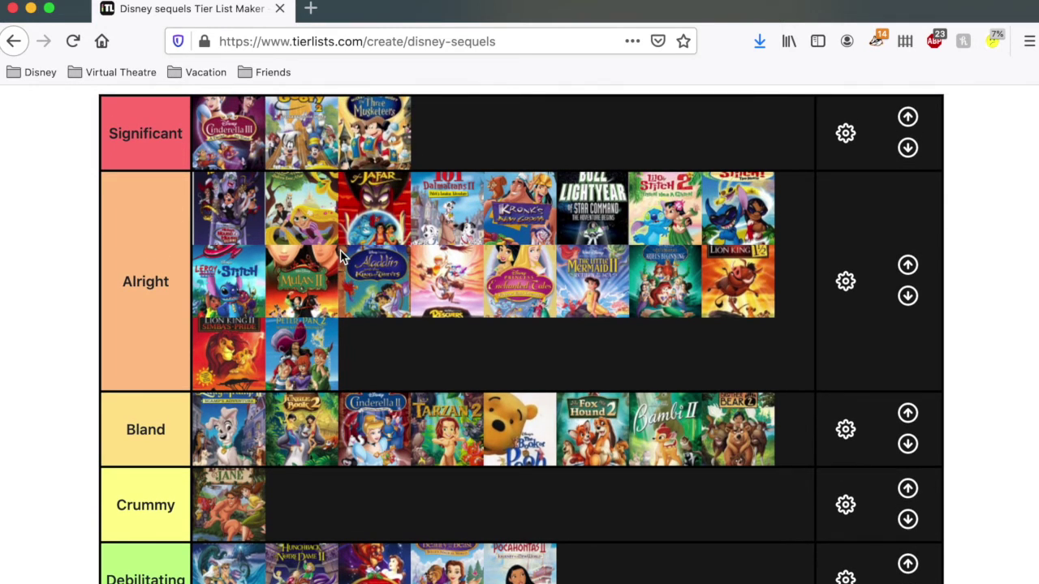
{"action": "scroll", "coordinate": [340, 250], "scroll_direction": "up", "scroll_amount": 3}
{"action": "scroll", "coordinate": [341, 250], "scroll_direction": "down", "scroll_amount": 3}
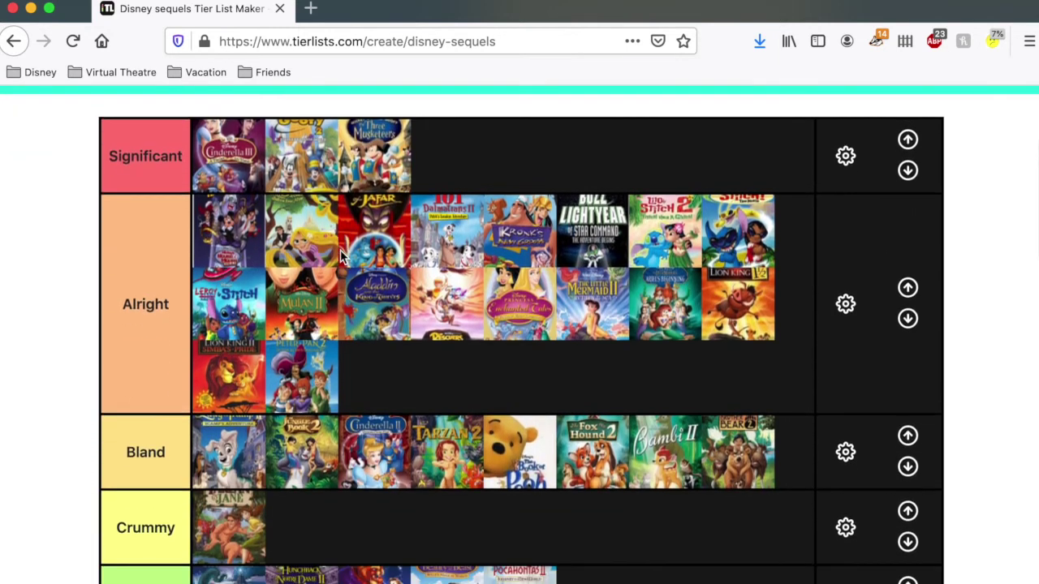
{"action": "scroll", "coordinate": [340, 258], "scroll_direction": "down", "scroll_amount": 1}
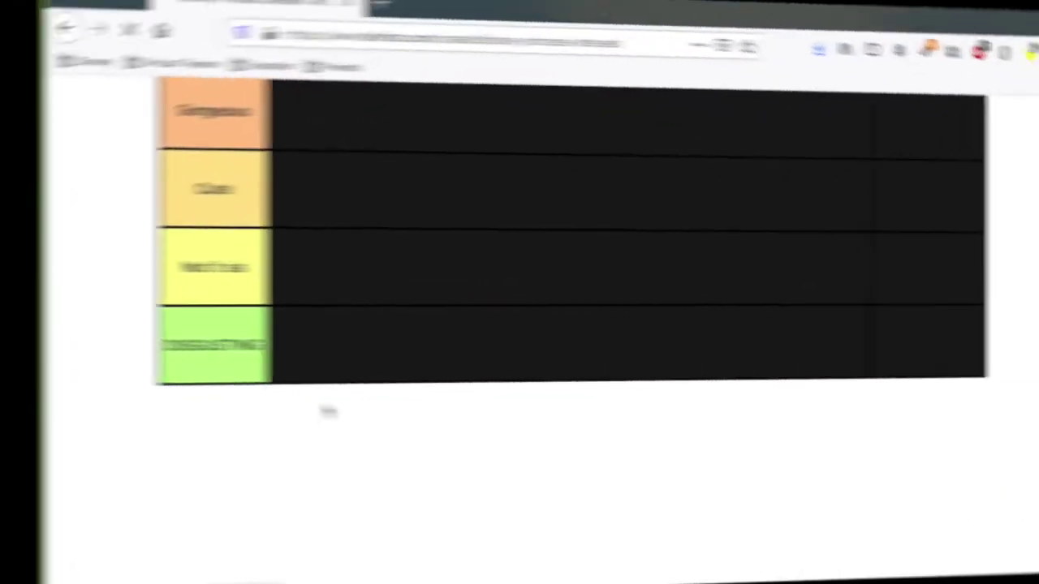
Inspect the tiers and available items of the Disney Princess Dresses template and return to the princess dresses search results.
{"action": "scroll", "coordinate": [258, 402], "scroll_direction": "down", "scroll_amount": 2}
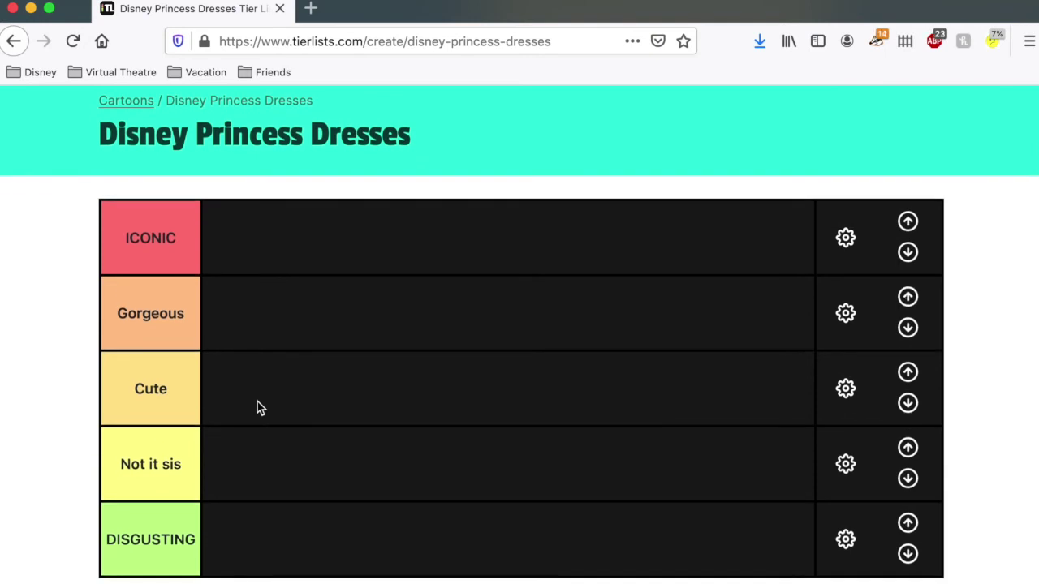
{"action": "scroll", "coordinate": [257, 402], "scroll_direction": "up", "scroll_amount": 1}
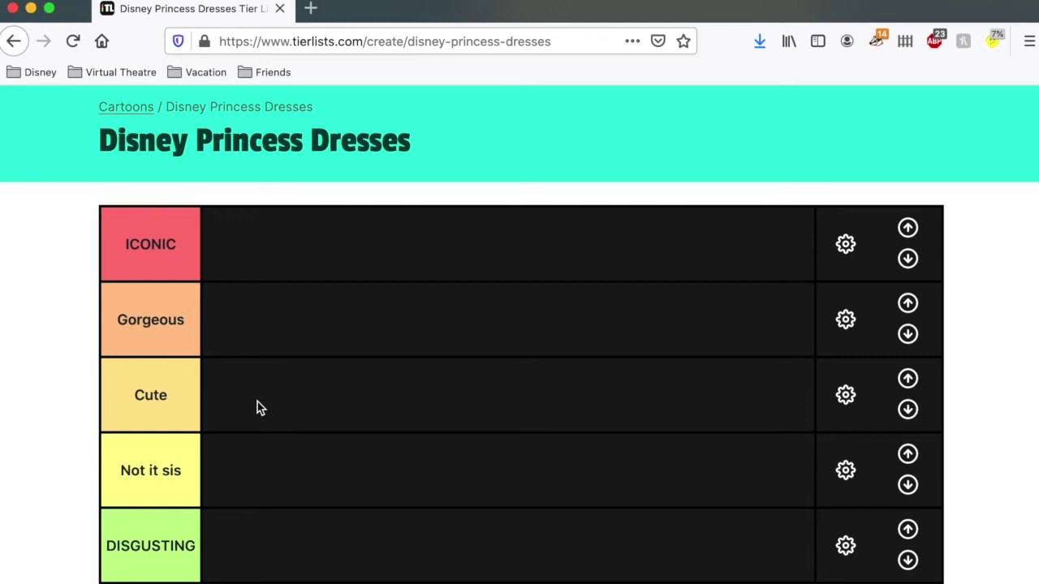
{"action": "scroll", "coordinate": [257, 402], "scroll_direction": "down", "scroll_amount": 3}
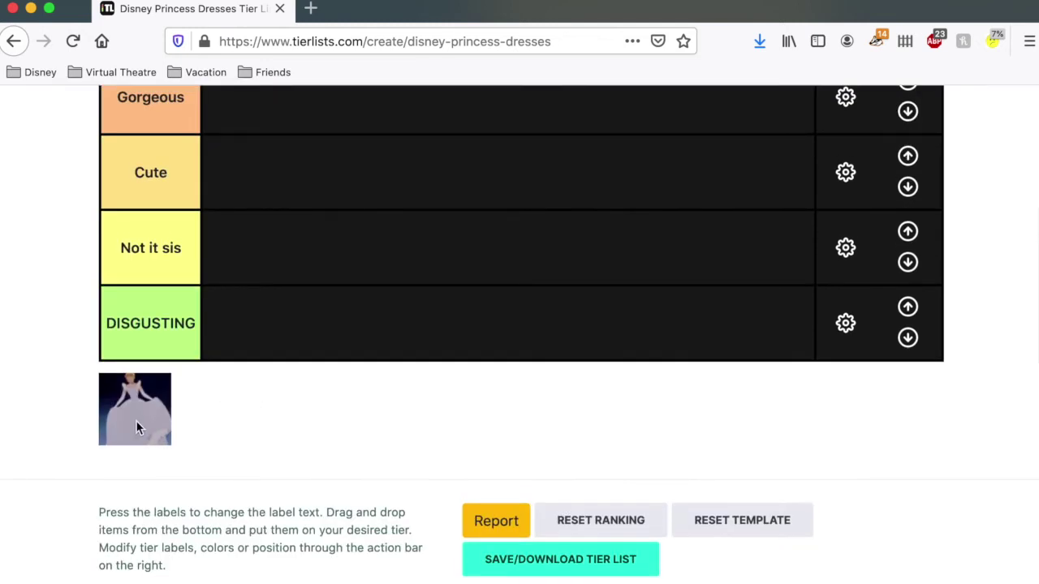
{"action": "scroll", "coordinate": [135, 425], "scroll_direction": "up", "scroll_amount": 3}
{"action": "left_click", "coordinate": [11, 46]}
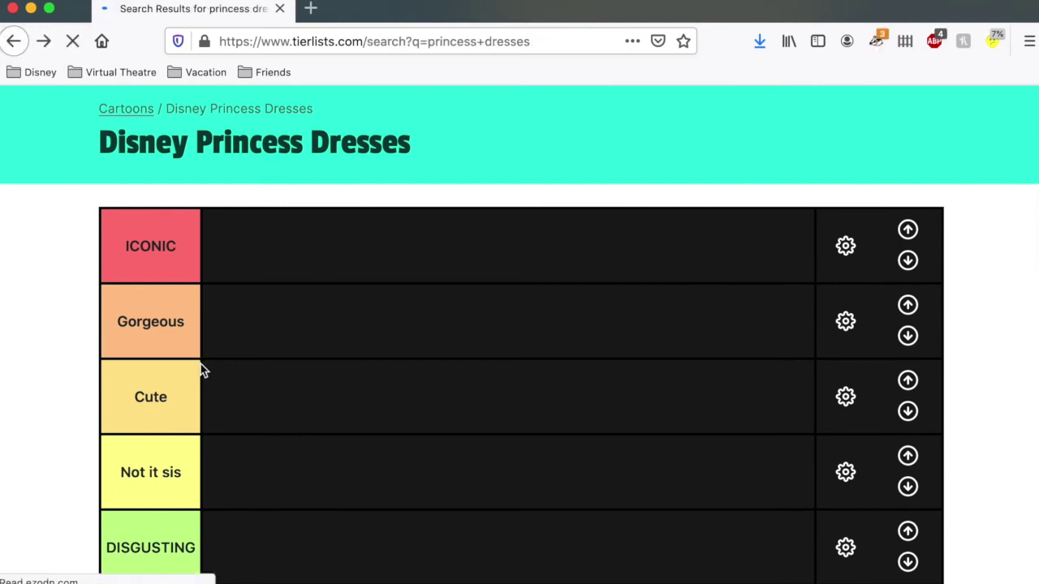
{"action": "scroll", "coordinate": [332, 345], "scroll_direction": "down", "scroll_amount": 2}
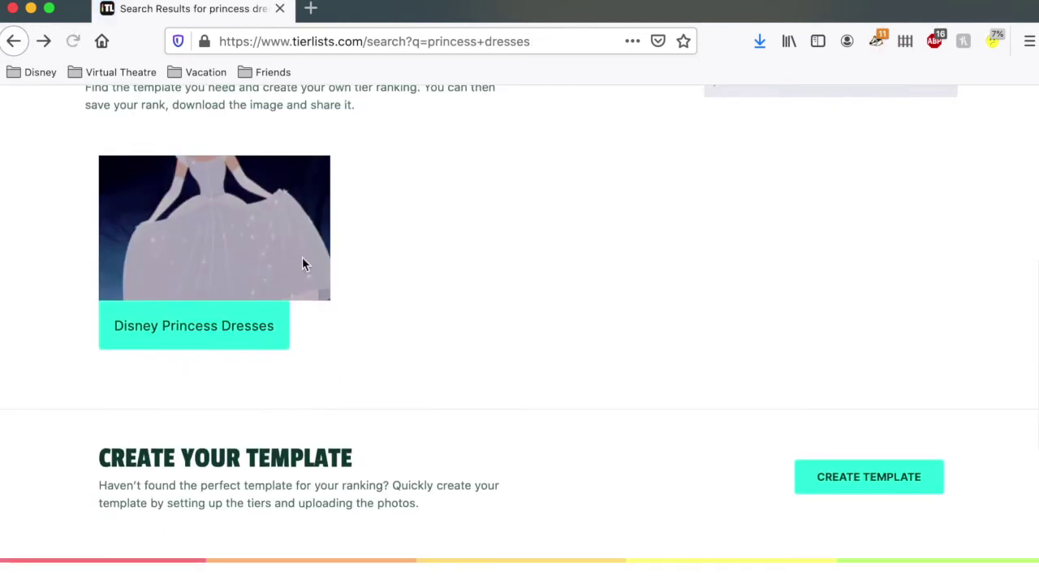
{"action": "scroll", "coordinate": [262, 249], "scroll_direction": "up", "scroll_amount": 3}
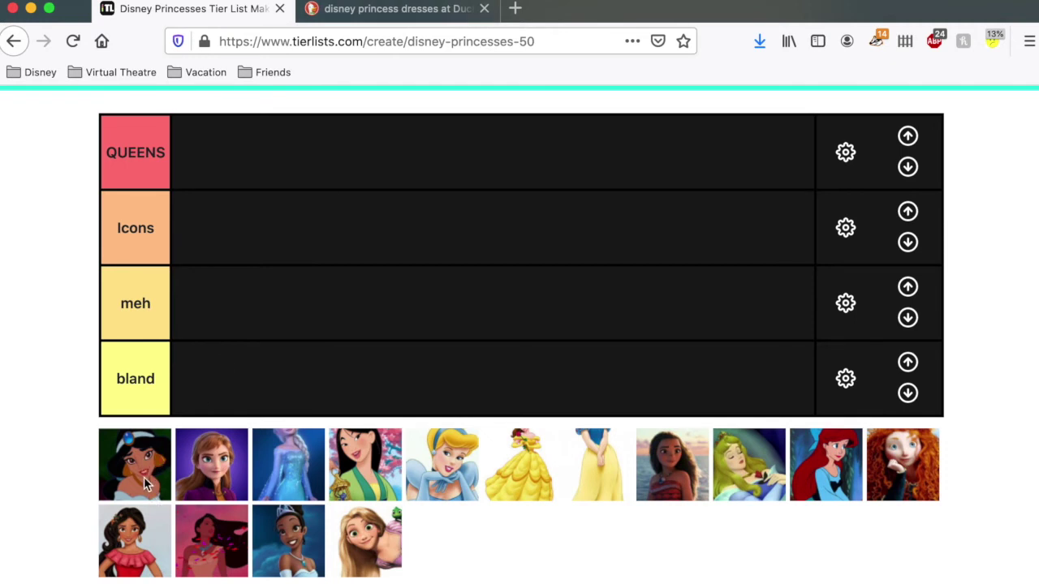
Place Jasmine in the meh tier of the Disney Princesses list and consult the princess dresses image results for reference.
{"action": "left_click_drag", "start_coordinate": [152, 483], "coordinate": [234, 326]}
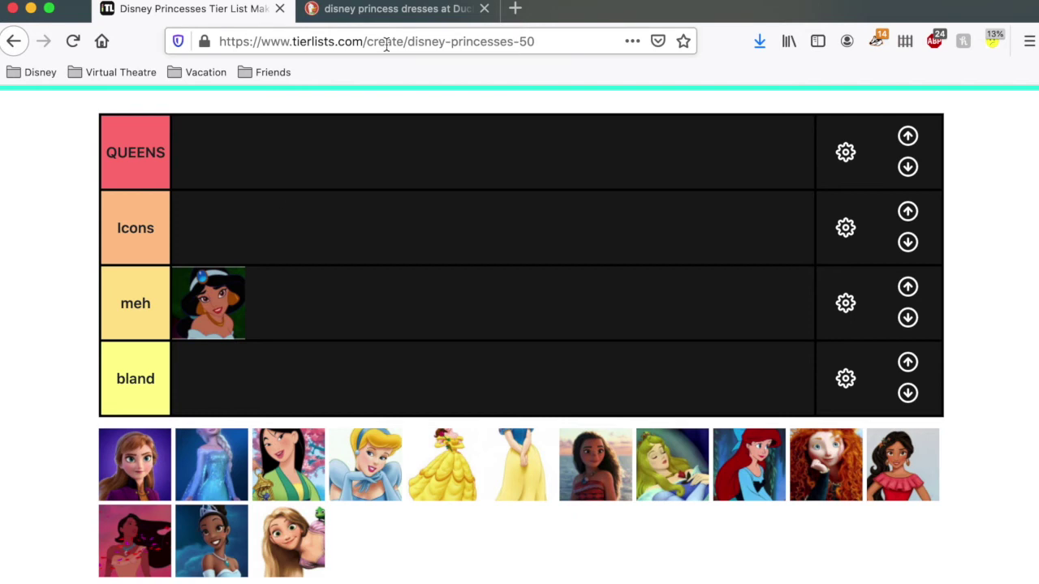
{"action": "left_click", "coordinate": [367, 12]}
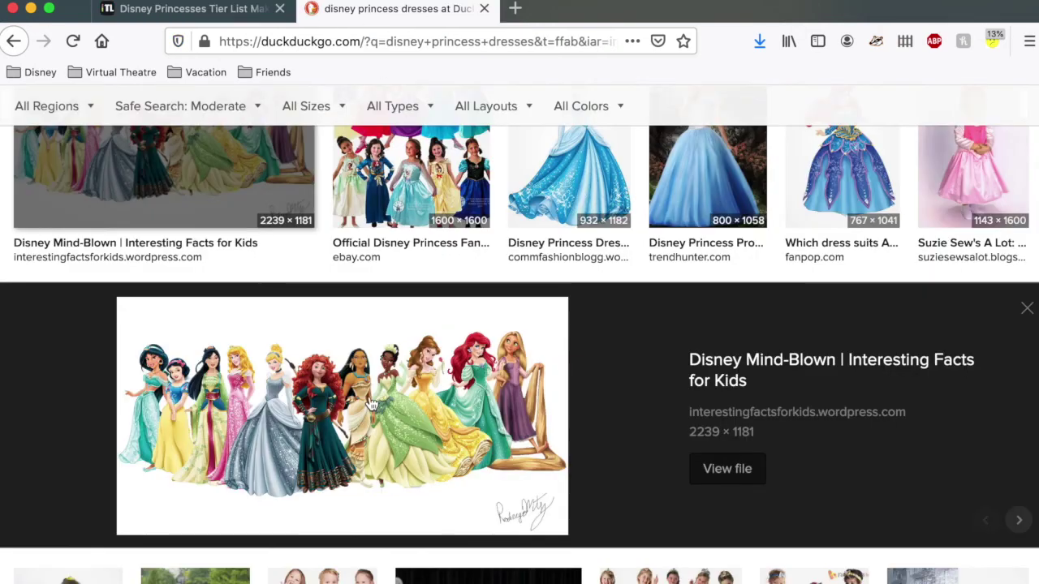
{"action": "left_click", "coordinate": [233, 14]}
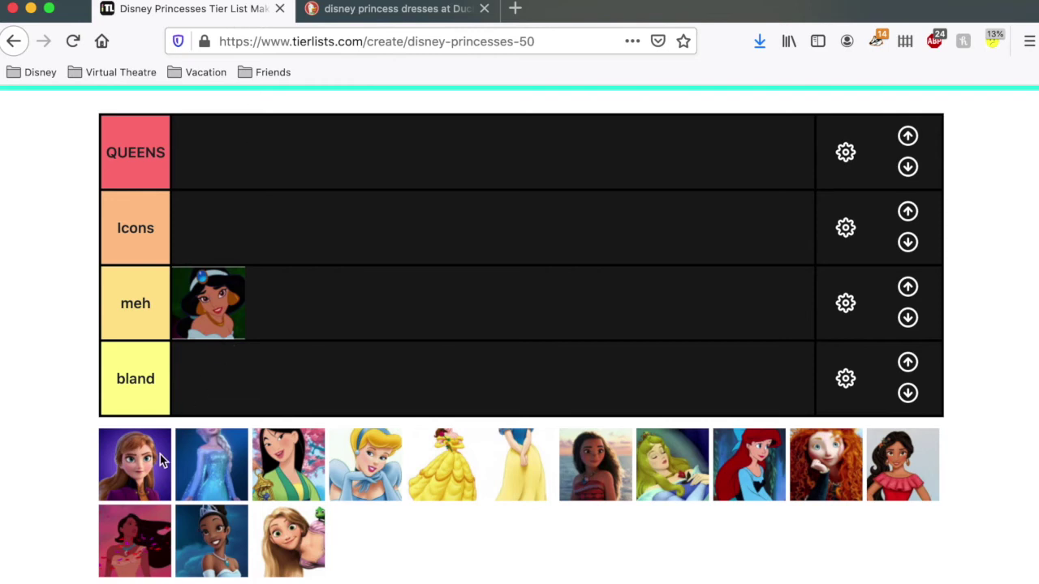